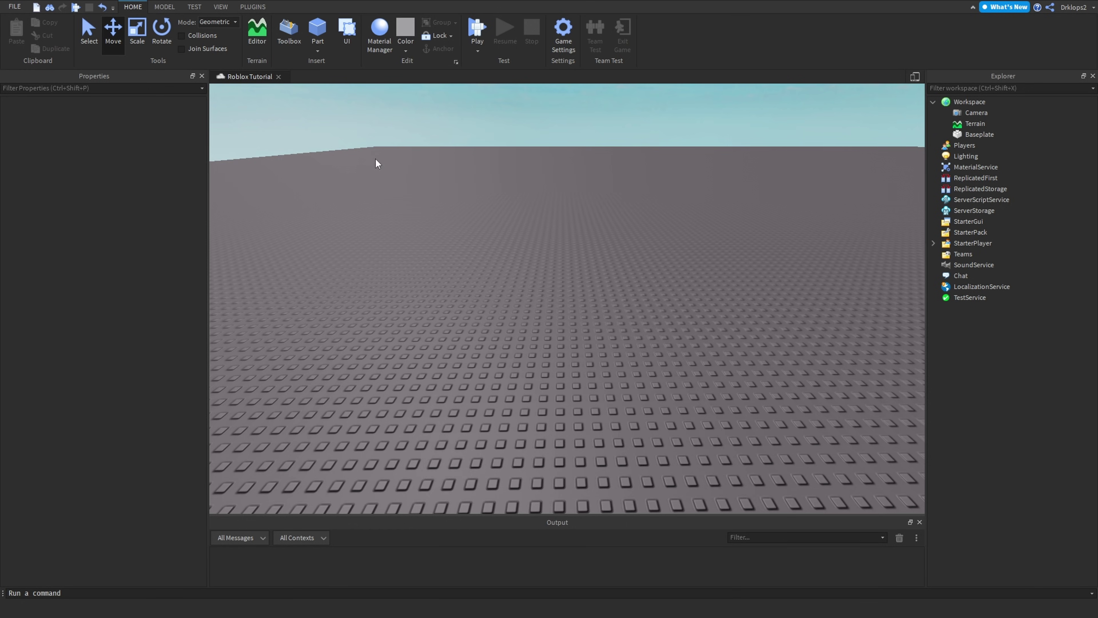
- Insert a block part and scale it into a flat floor slab of about 28 by 37 studs on the baseplate
left_click(317, 31)
left_click(132, 42)
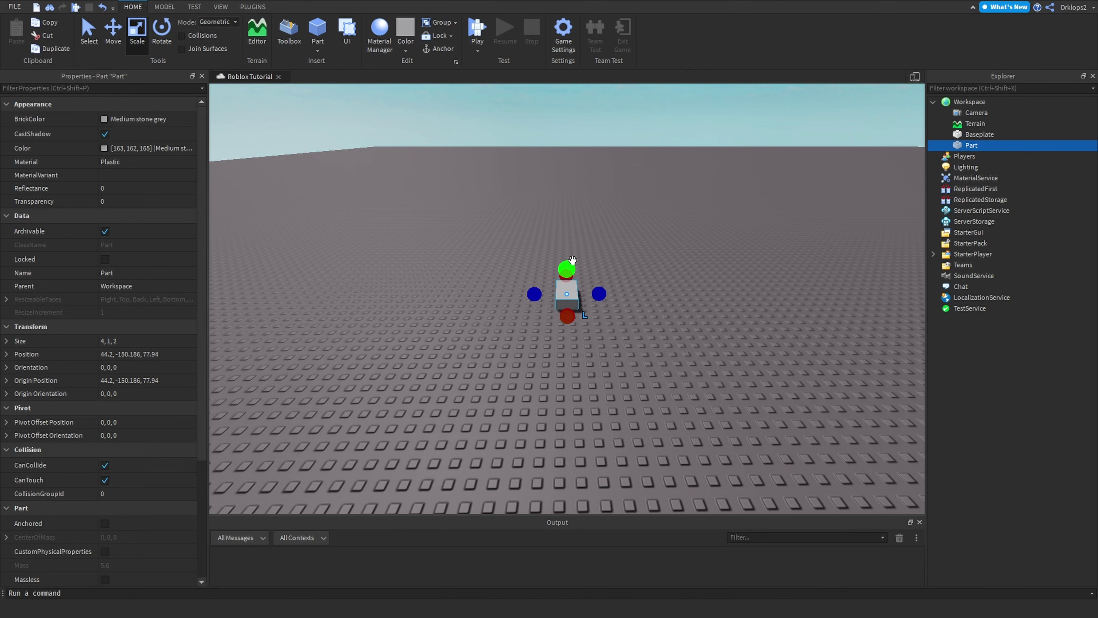
left_click_drag(566, 267, 767, 334)
left_click_drag(577, 318, 569, 438, "ctrl")
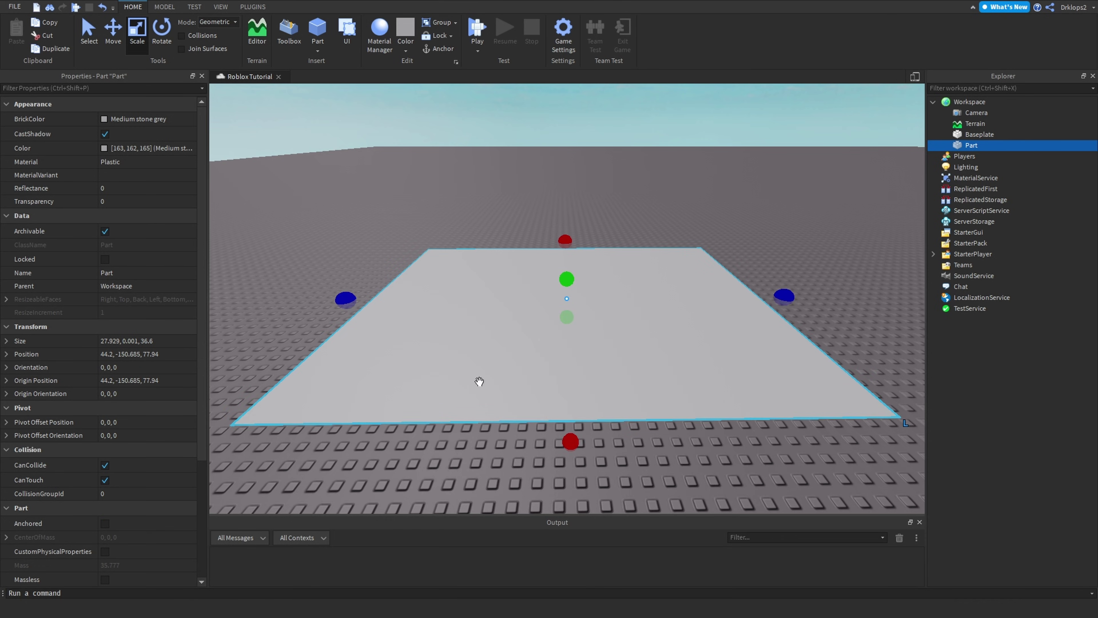
- Duplicate the floor and reshape the copy into an end wall about 28 studs wide, 24 high and 1.3 thick
key("ctrl+d")
left_click_drag(345, 288, 765, 235)
right_click_drag(764, 236, 764, 236)
left_click_drag(765, 235, 765, 236)
right_click_drag(765, 235, 765, 236)
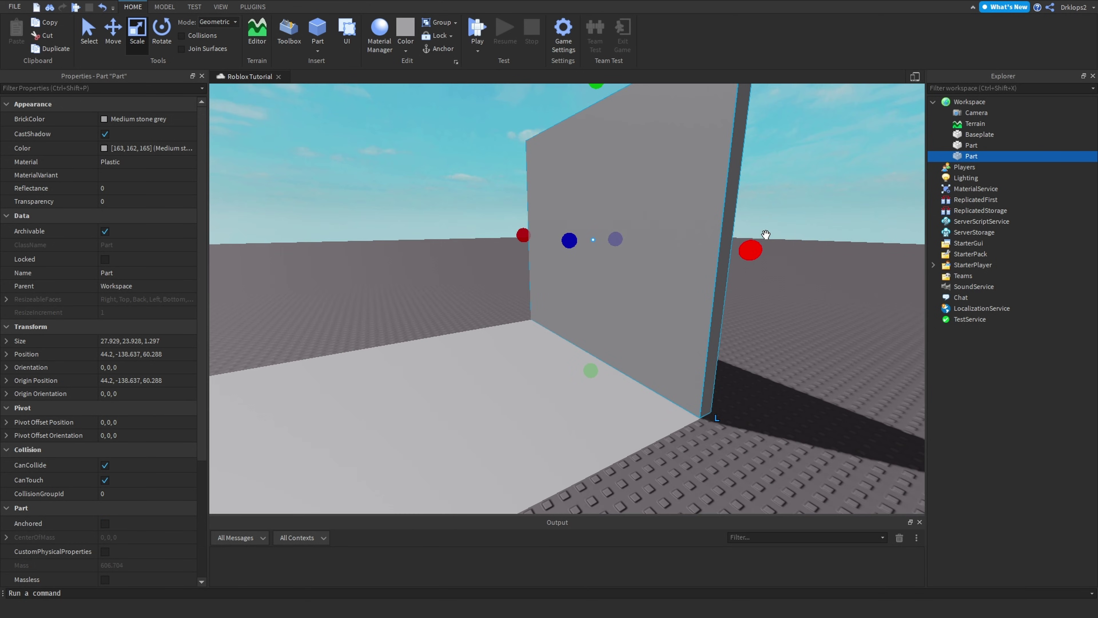
- Duplicate the end wall and reshape the copy into a side wall about 0.28 studs thick along the floor's full length
key("ctrl+d")
left_click_drag(523, 236, 556, 243)
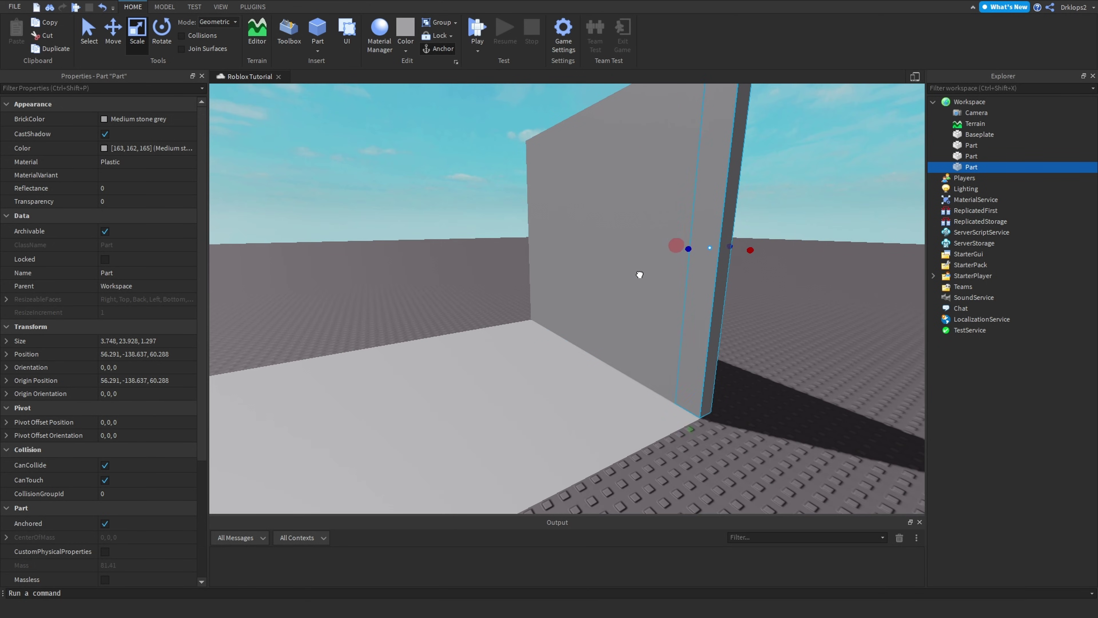
key("s")
left_click_drag(695, 248, 694, 247)
right_click_drag(693, 248, 694, 248)
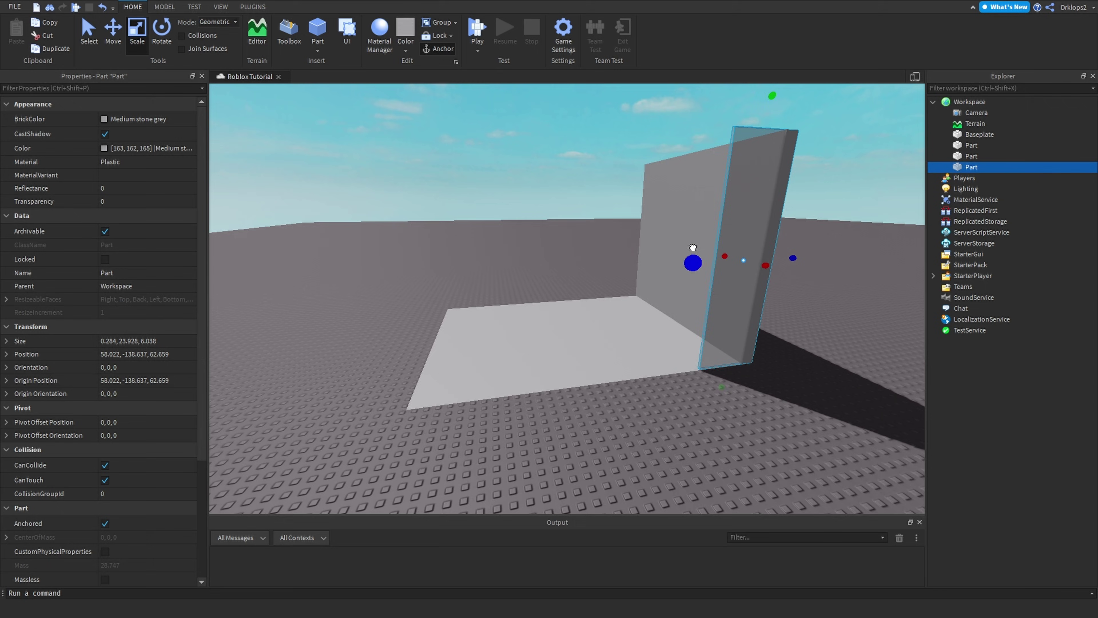
left_click_drag(694, 248, 353, 295)
- Duplicate the side wall and reshape the copy into a wall about 28 studs wide closing the opposite end of the floor
key("ctrl+d")
key("w")
left_click_drag(800, 253, 755, 264)
right_click_drag(745, 264, 755, 263)
left_click_drag(754, 263, 743, 265)
key("s")
left_click_drag(663, 209, 518, 238)
key("a")
- Duplicate the new end wall and reshape the copy into the second side wall, about 0.85 studs thick and 35.6 long
key("ctrl+d")
right_click_drag(522, 238, 701, 191)
key("s")
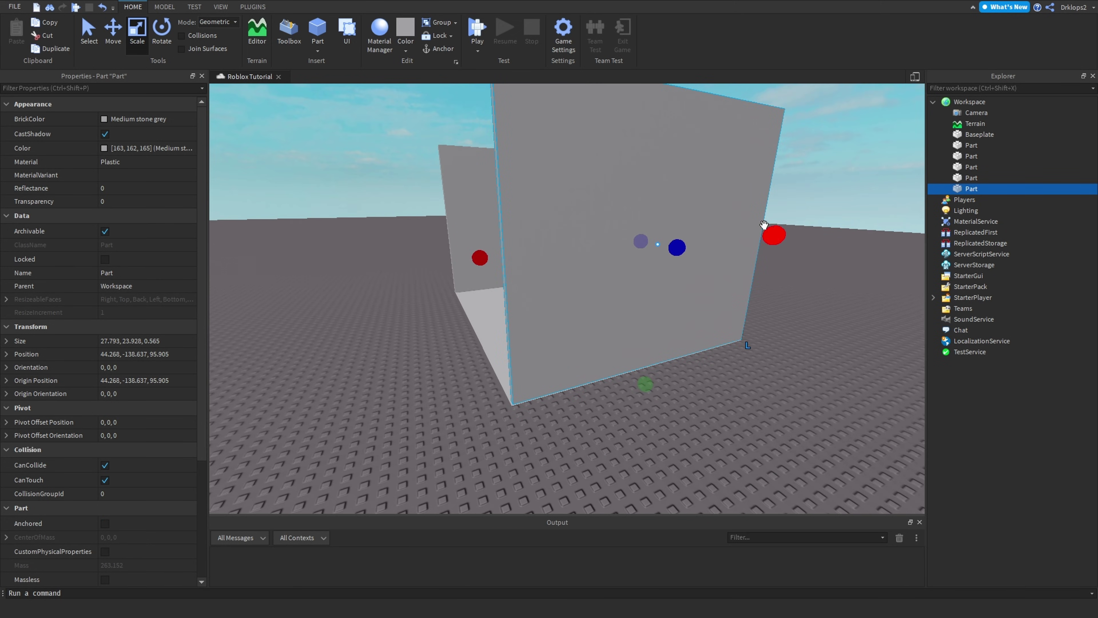
right_click_drag(540, 278, 549, 278)
left_click_drag(540, 246, 525, 243)
key("a")
- Duplicate the second side wall and shrink the copy from below to a strip about 1.25 studs high along the wall's upper edge
key("ctrl+d")
right_click_drag(525, 244, 634, 329)
left_click_drag(622, 354, 608, 199)
right_click_drag(608, 199, 608, 199)
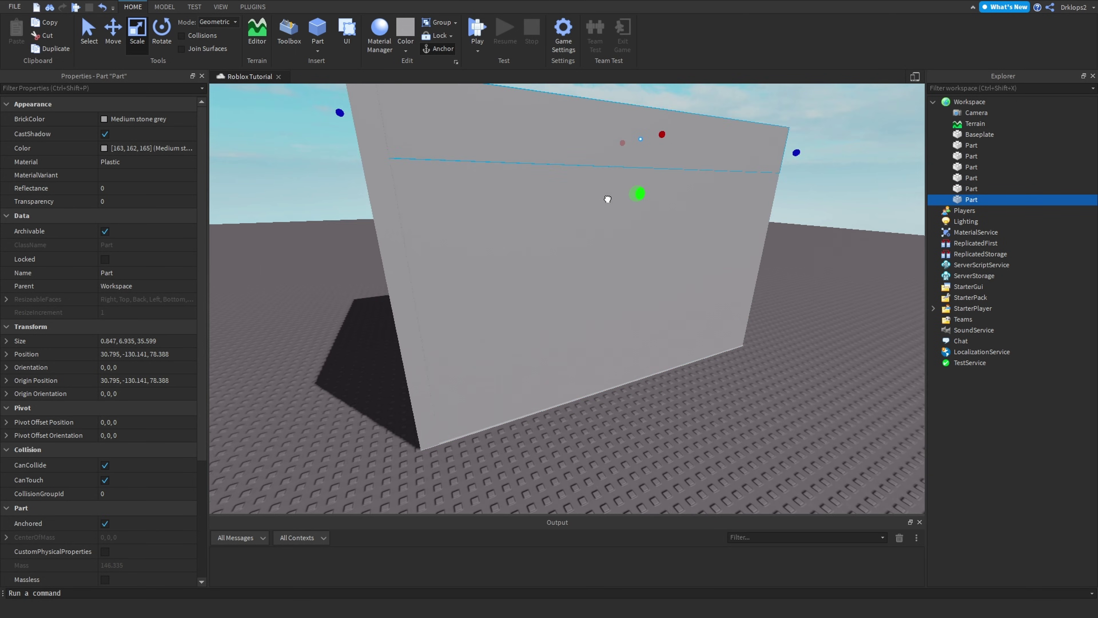
left_click_drag(608, 199, 608, 199)
key("a")
right_click_drag(608, 199, 608, 199)
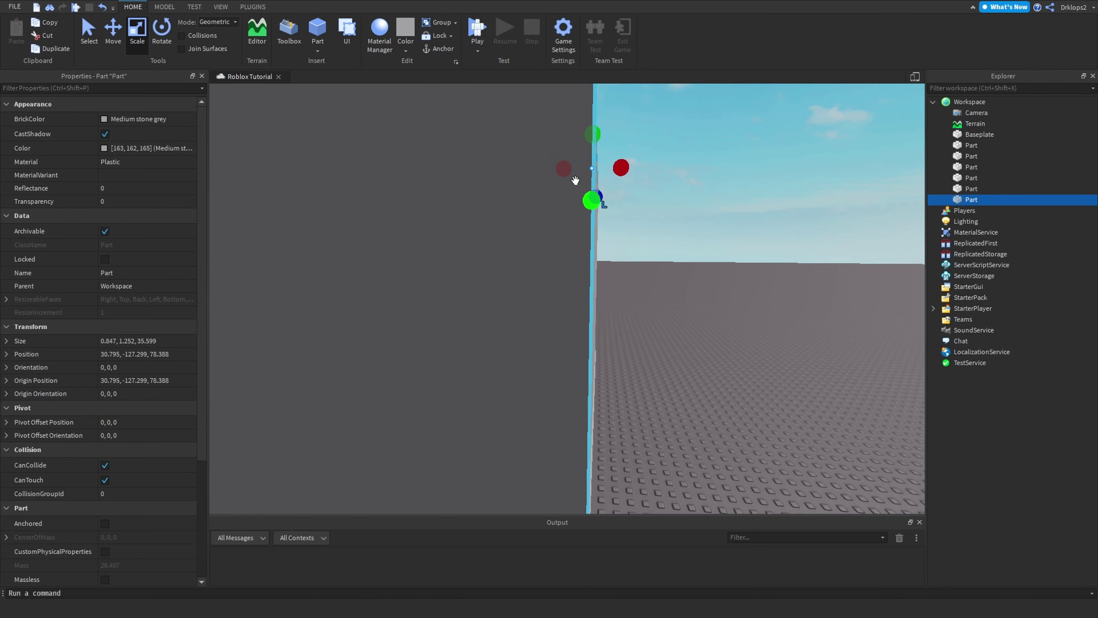
- Stretch the strip sideways across the room to form a roof resting between the walls
key("a")
left_click_drag(565, 170, 538, 170)
right_click(557, 172)
left_click(547, 171)
key("e")
right_click_drag(539, 166, 539, 166)
left_click_drag(423, 158, 389, 163)
- Thicken the second end wall inward to about 0.95 studs from inside the room
left_click(395, 196)
scroll(408, 225, "up", 3)
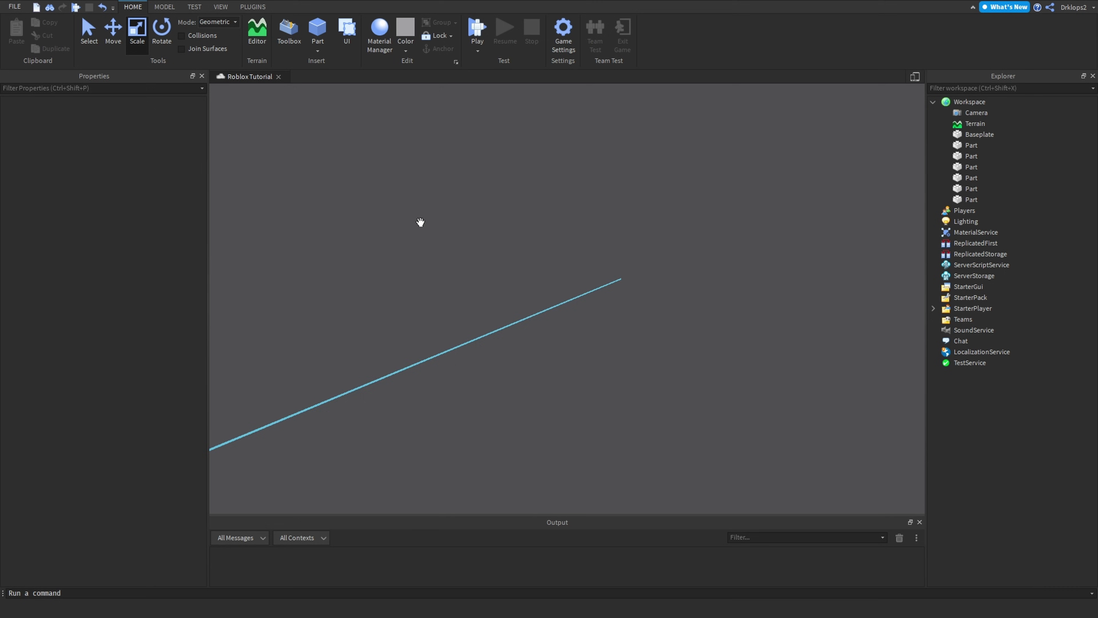
left_click(422, 222)
left_click_drag(466, 253, 473, 255)
key("d")
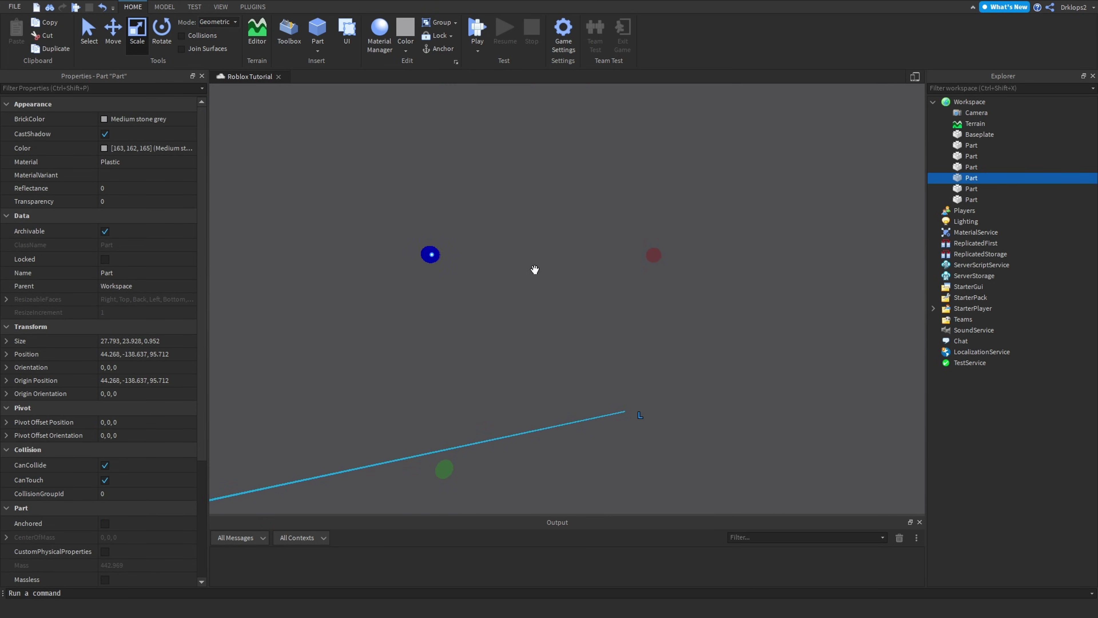
left_click(583, 288)
right_click_drag(584, 289, 585, 310)
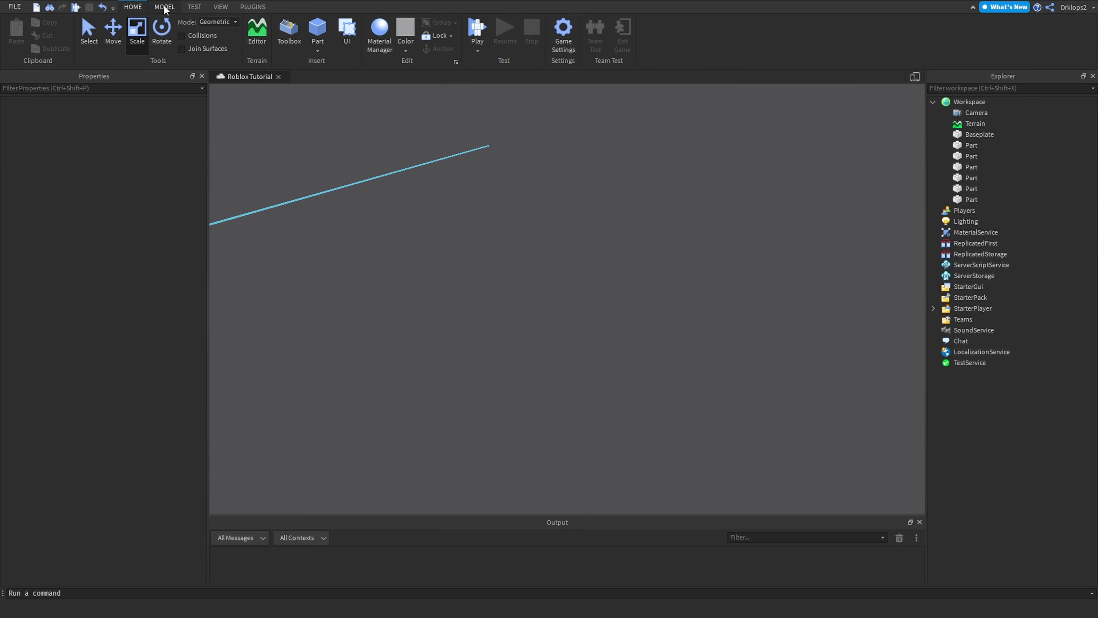
- Select all six parts of the room and anchor them
left_click(194, 7)
left_click(249, 6)
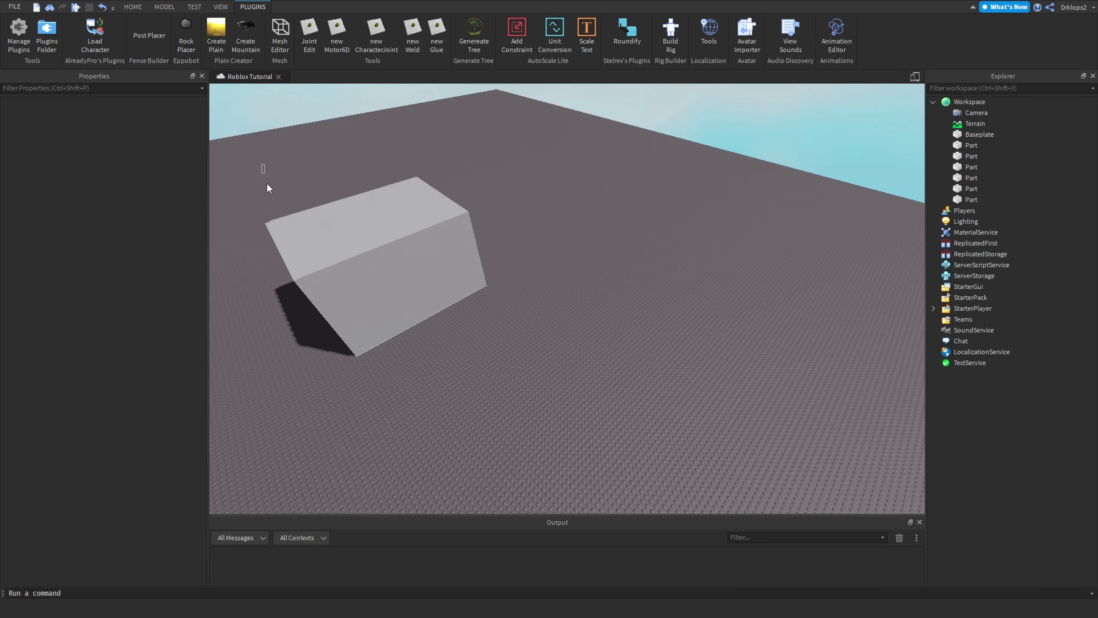
left_click_drag(267, 187, 609, 395)
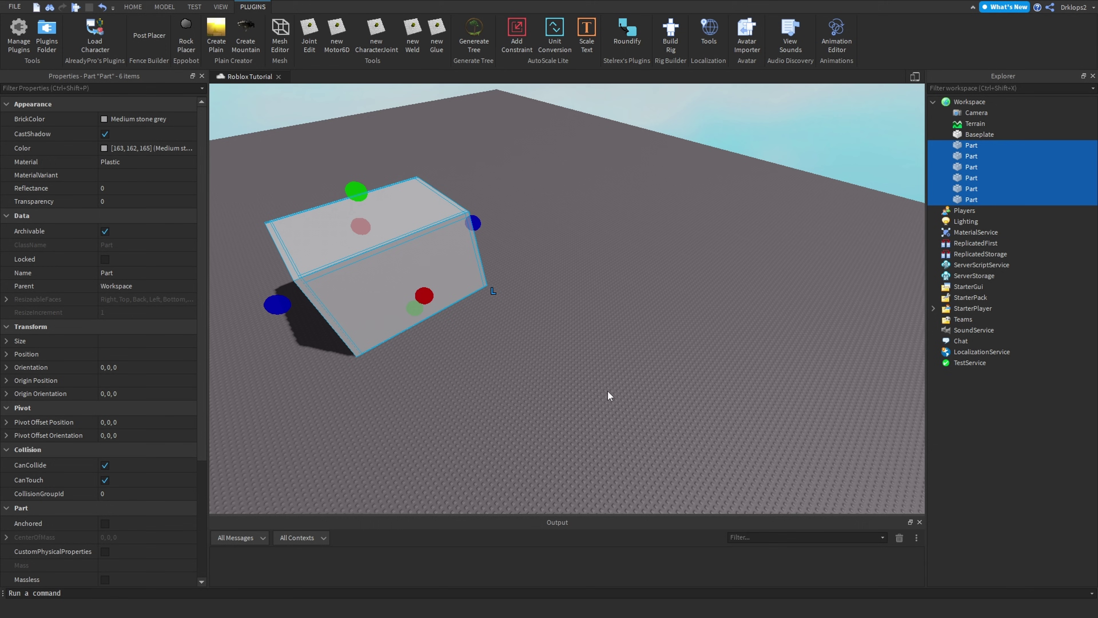
left_click(136, 6)
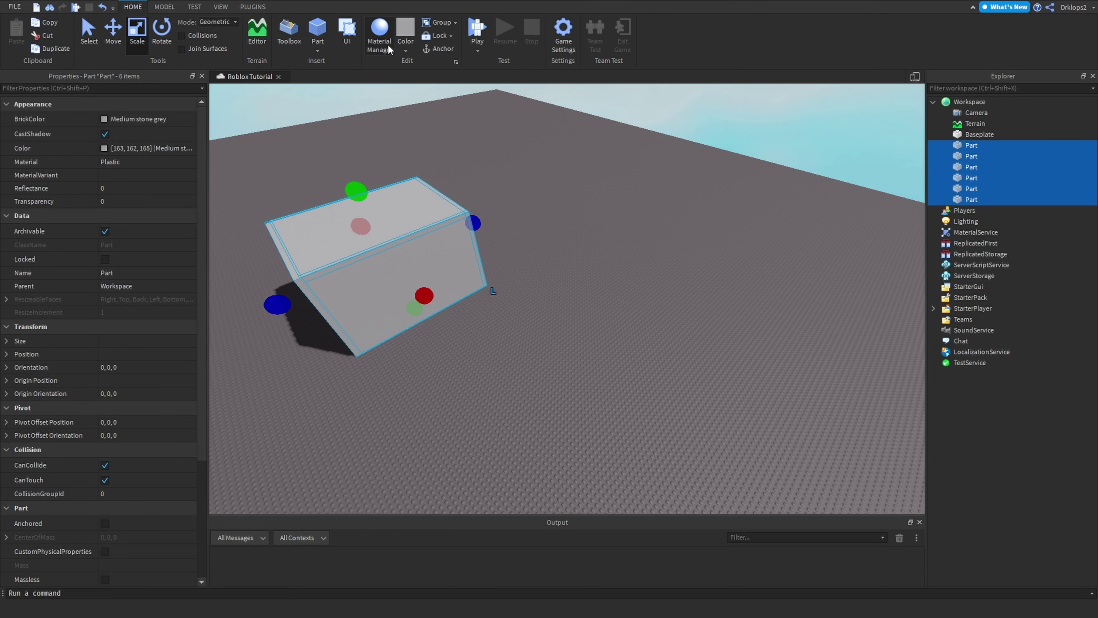
left_click(438, 48)
left_click(499, 152)
- Set the material of all six room parts to Concrete
right_click_drag(498, 152, 499, 152)
key("w")
left_click_drag(400, 86, 814, 466)
left_click(129, 161)
left_click(129, 161)
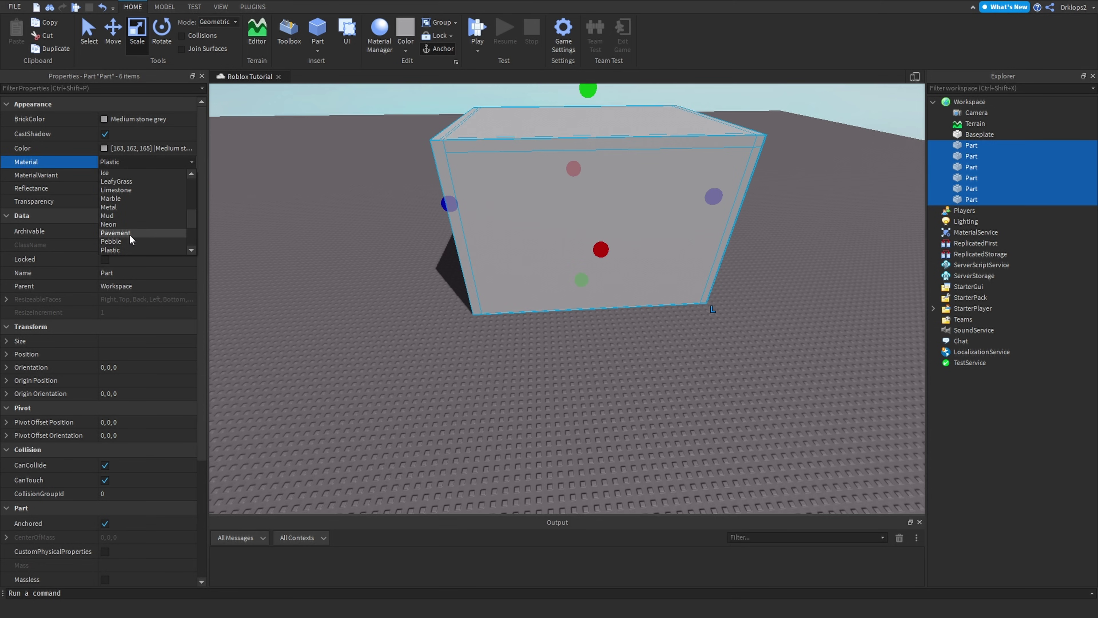
scroll(130, 235, "up", 3)
left_click(111, 208)
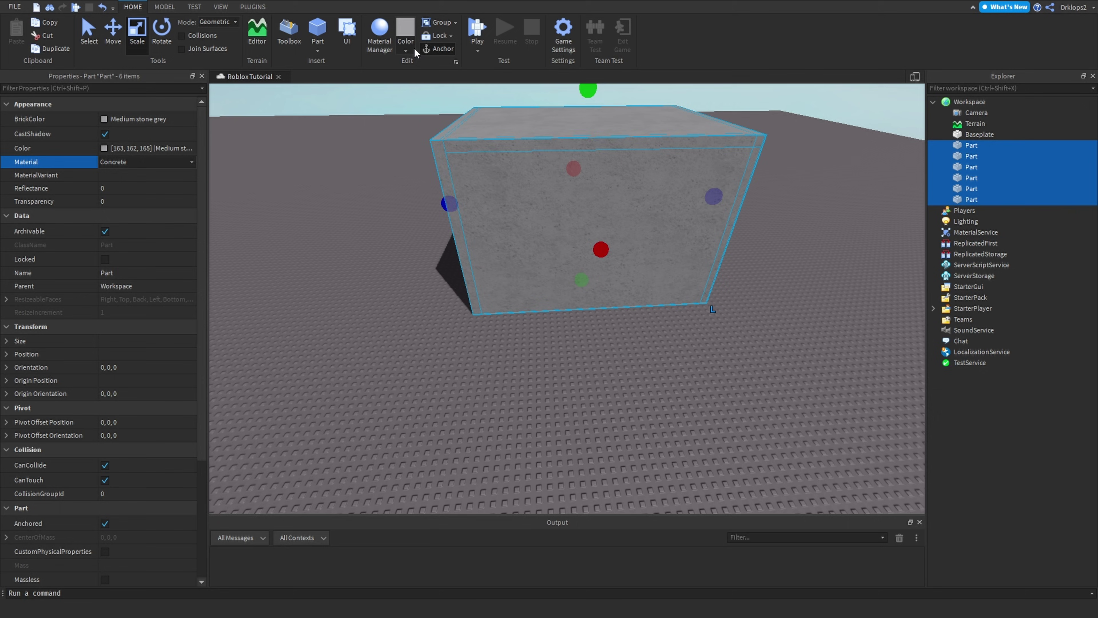
- Color all six room parts Dark stone grey
left_click(407, 48)
left_click(429, 250)
left_click(404, 307)
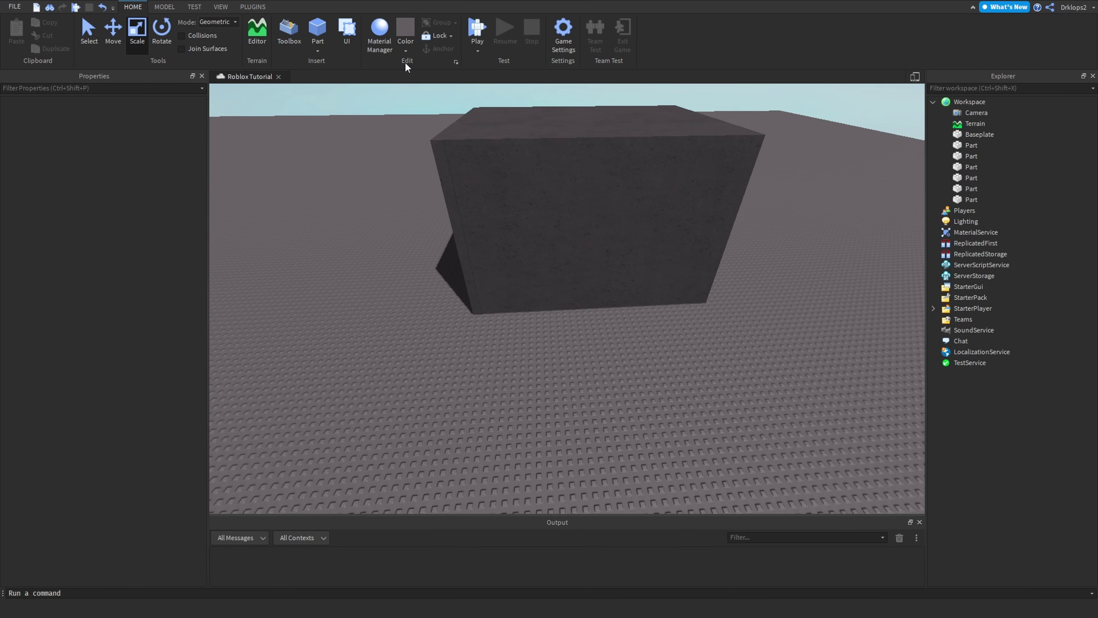
- Choose Fossil as the part color and apply it to all six room parts
left_click(406, 49)
left_click(539, 251)
left_click(570, 195)
left_click_drag(376, 101, 835, 347)
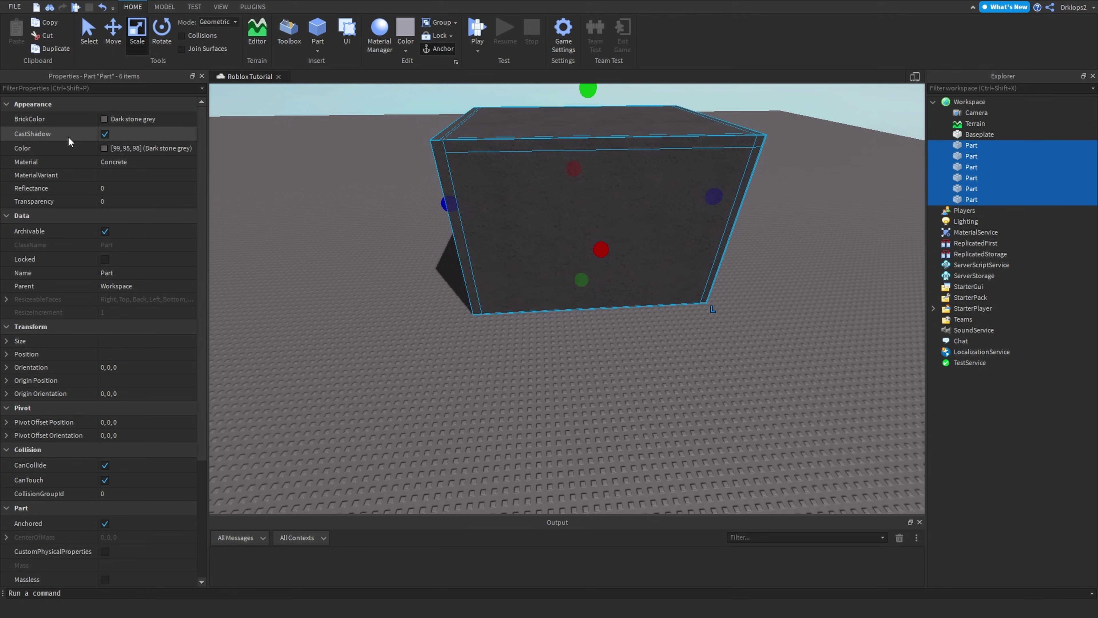
left_click(410, 27)
left_click(389, 182)
- Extend the first side wall's lower edge downward from inside the room so the wall is about 24.8 studs high
scroll(598, 245, "up", 1)
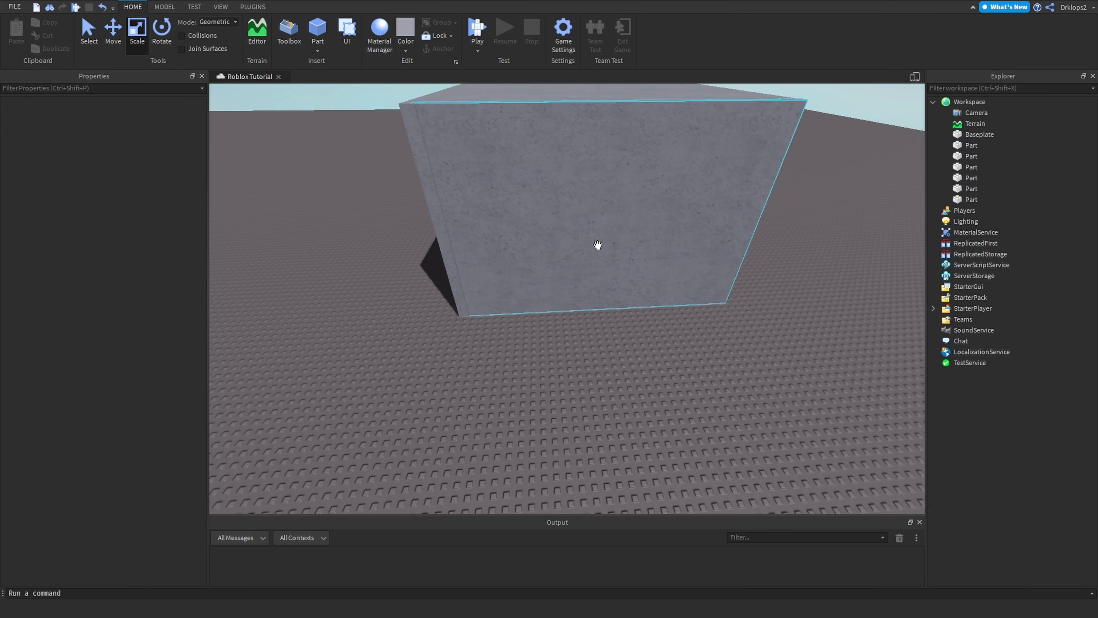
scroll(598, 245, "up", 5)
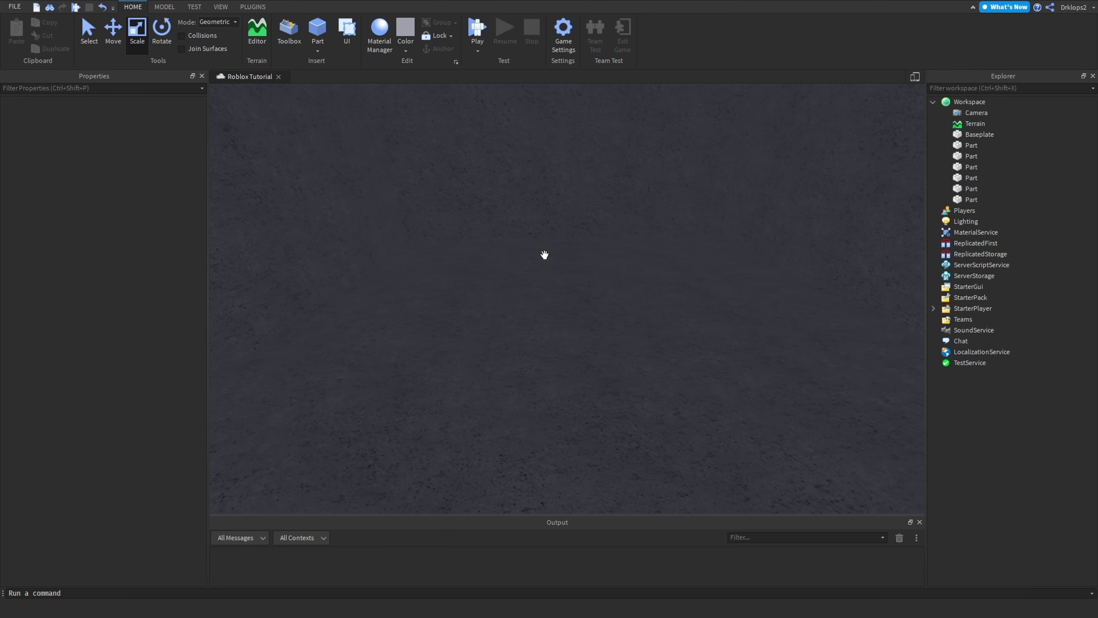
right_click_drag(545, 255, 544, 254)
left_click(595, 278)
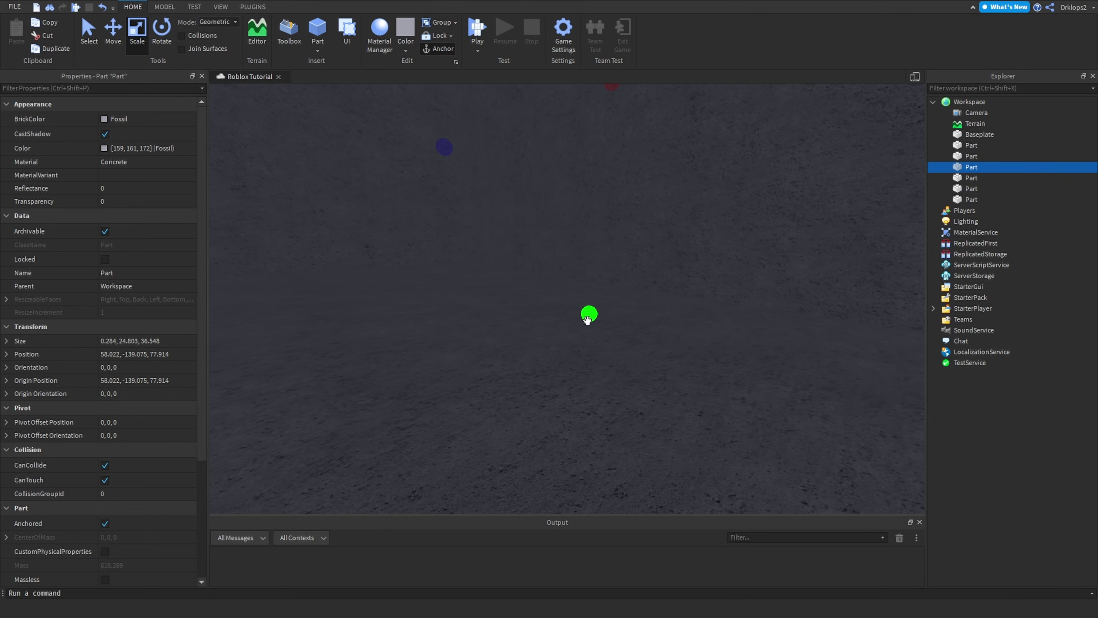
right_click_drag(557, 316, 557, 315)
left_click(557, 315)
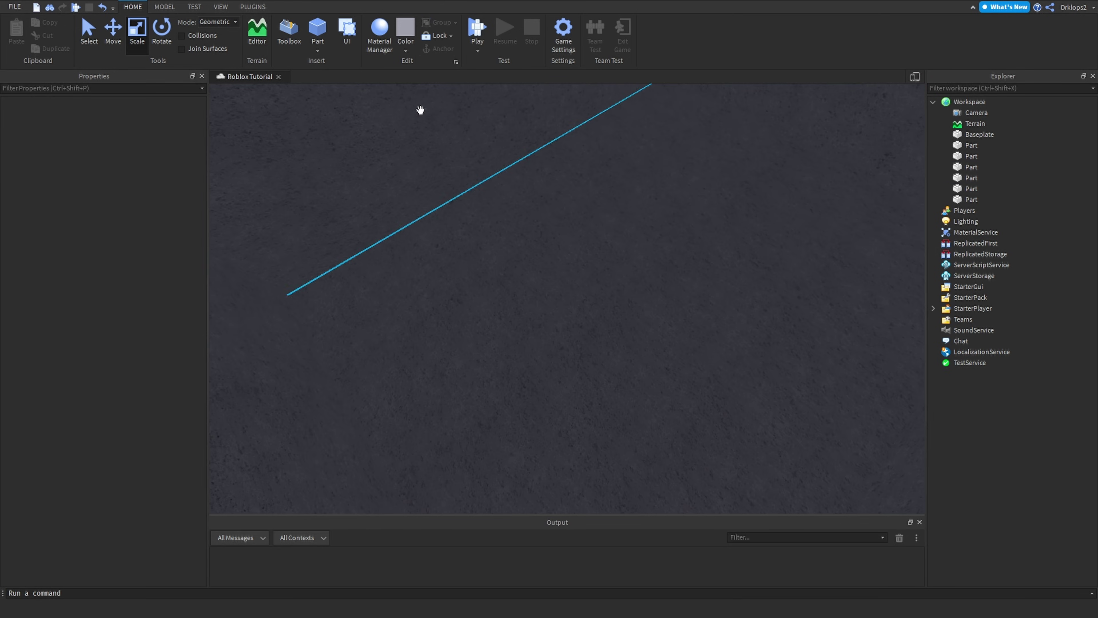
scroll(420, 110, "up", 2)
left_click(222, 6)
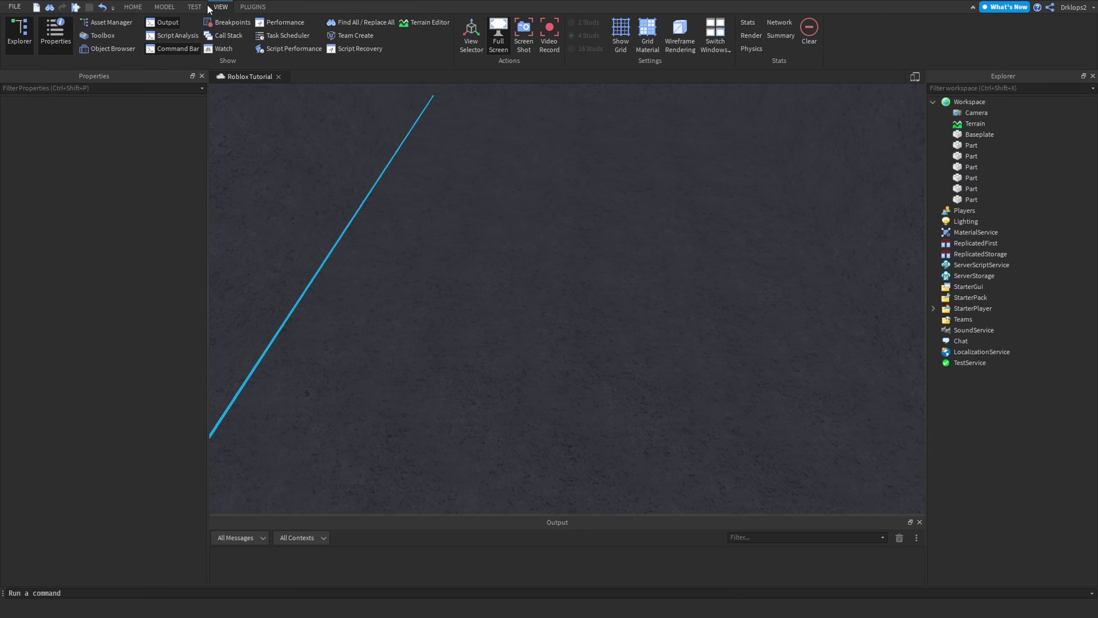
left_click(133, 7)
left_click(220, 7)
left_click(253, 5)
left_click(192, 6)
left_click(164, 5)
left_click(133, 5)
left_click(164, 5)
left_click(194, 5)
left_click(221, 4)
left_click(164, 7)
left_click(132, 7)
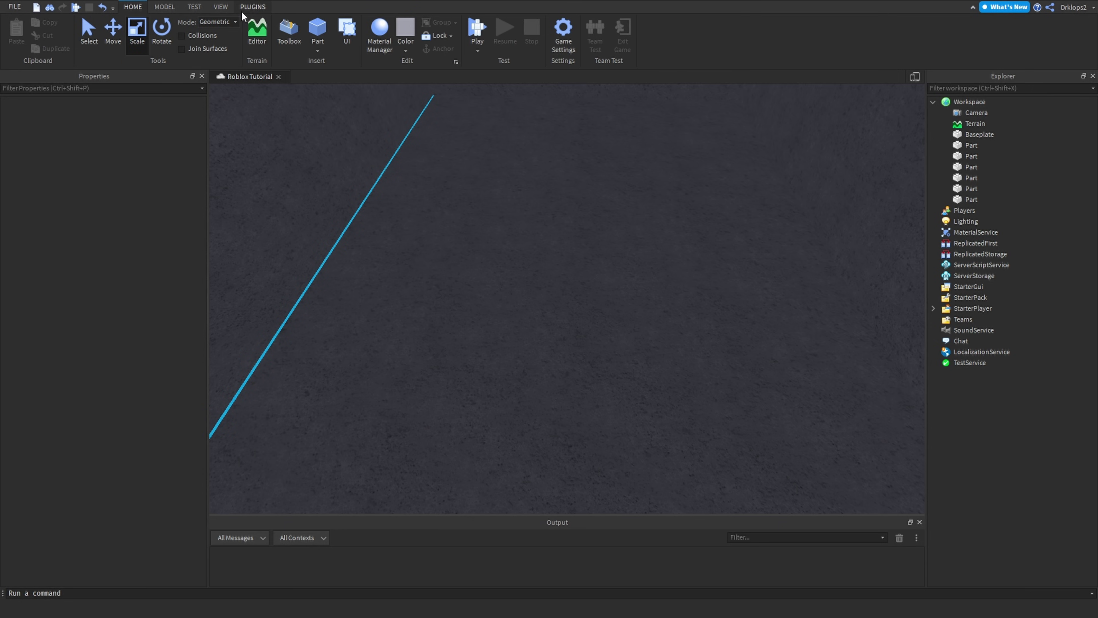
left_click(253, 7)
left_click(164, 7)
left_click(195, 6)
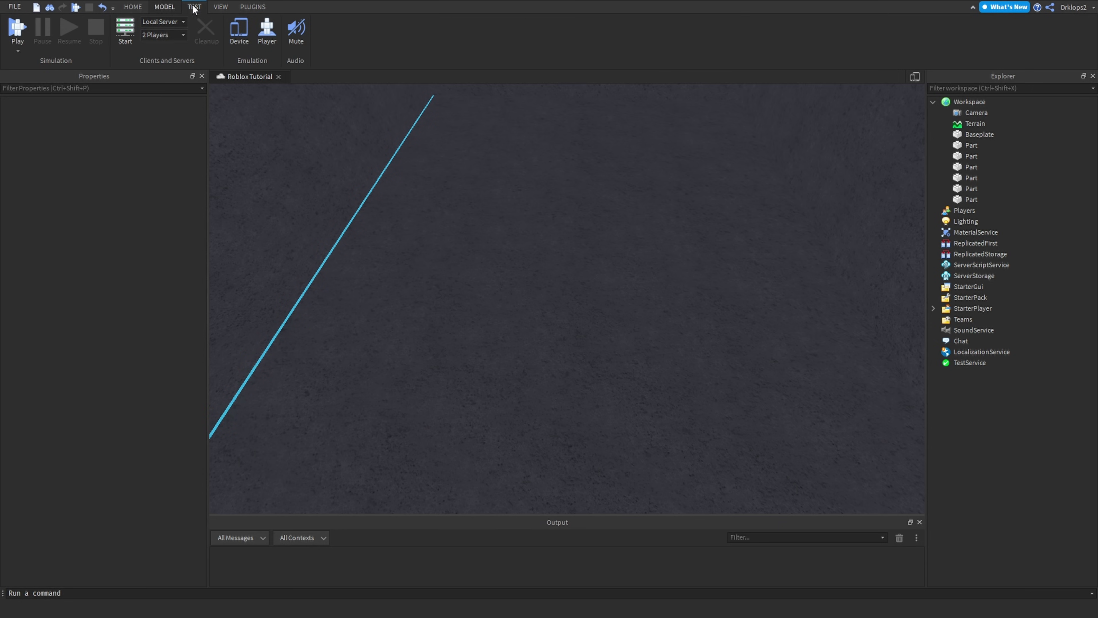
- Insert a spawn location inside the room and sink it below the floor surface to a height of about -151.5
left_click(160, 7)
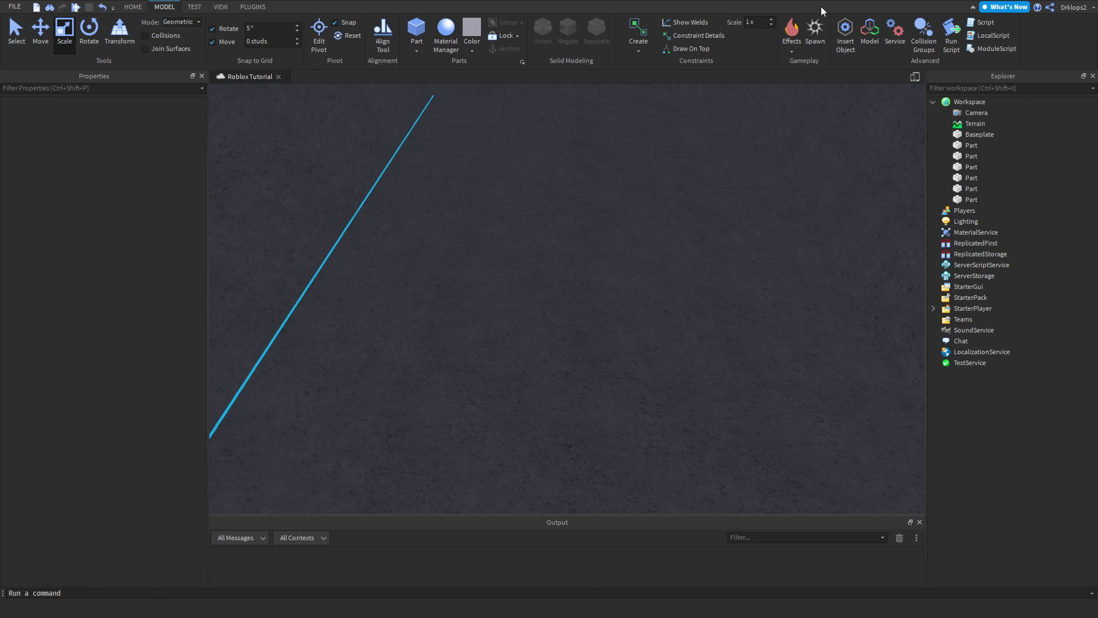
left_click(814, 30)
left_click_drag(621, 315, 542, 371)
left_click(39, 42)
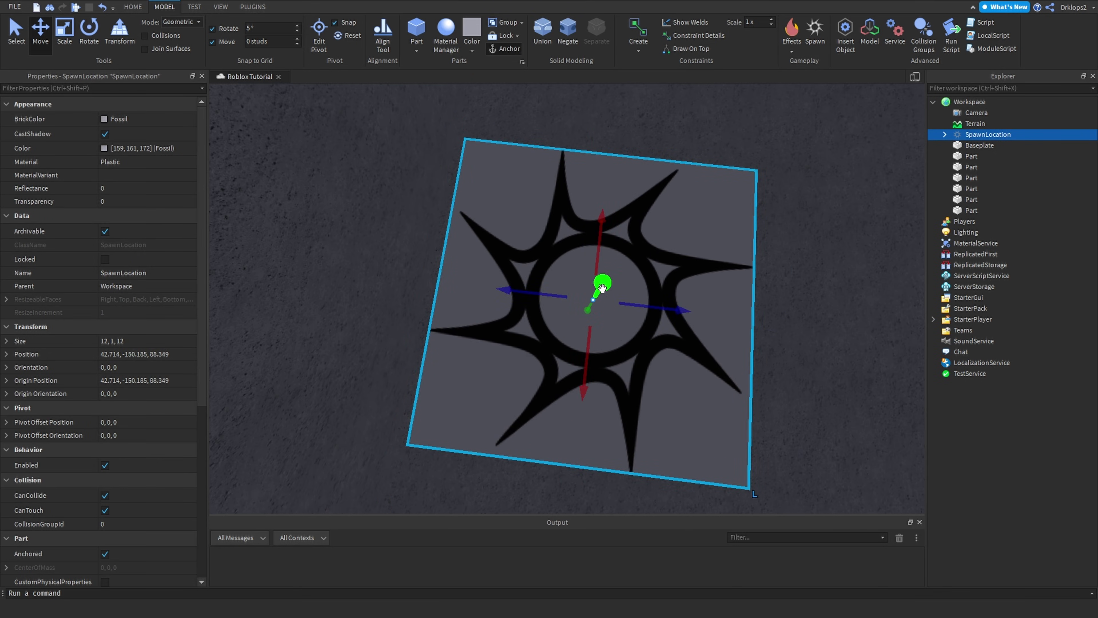
left_click_drag(602, 288, 593, 293)
right_click_drag(519, 273, 517, 270)
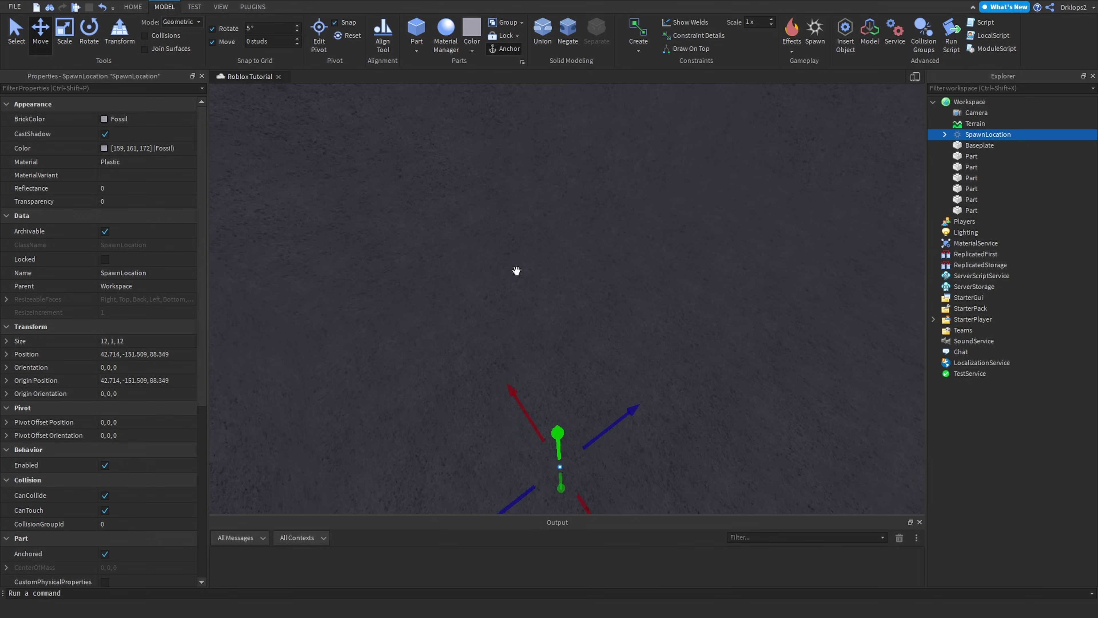
scroll(641, 242, "down", 3)
left_click(641, 242)
scroll(641, 242, "up", 3)
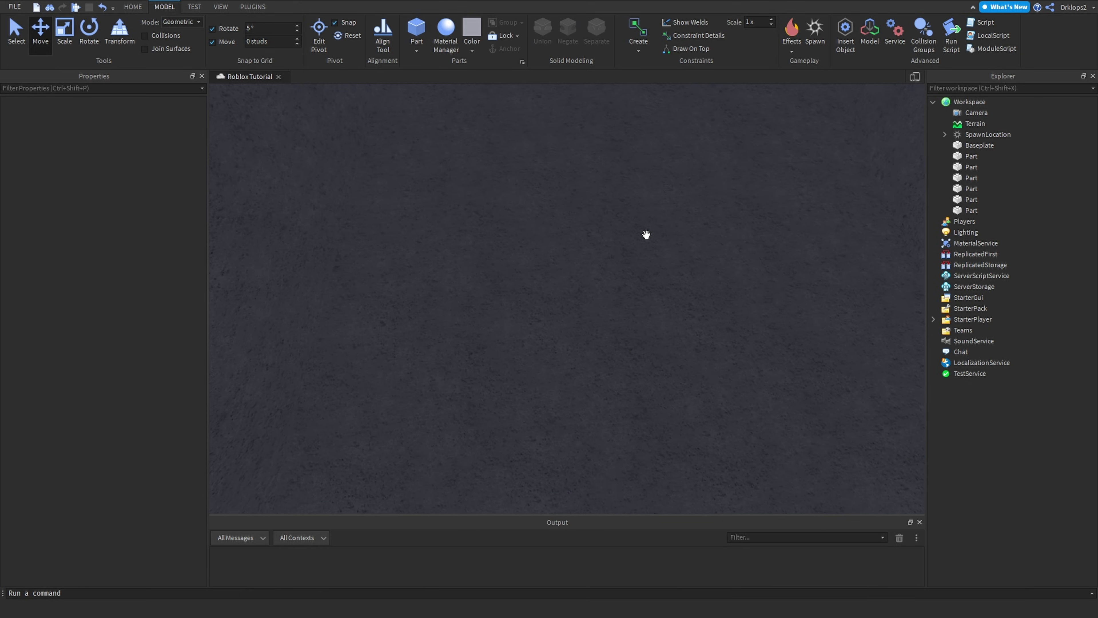
- Collapse the Workspace tree and set the FogColor of Lighting to black (0, 0, 0)
left_click(933, 102)
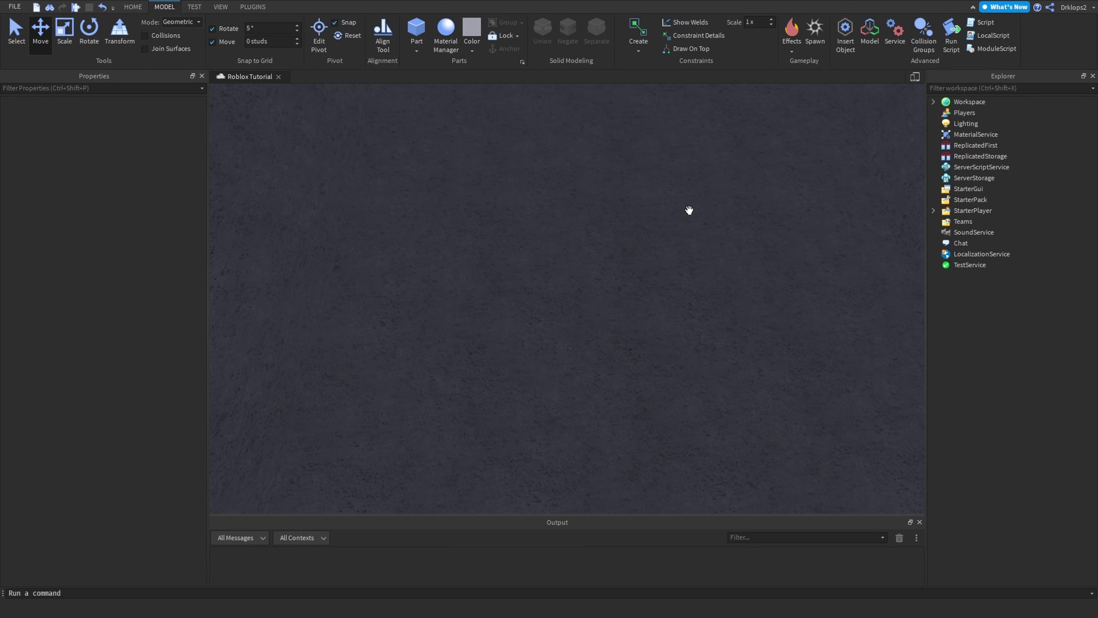
left_click(949, 123)
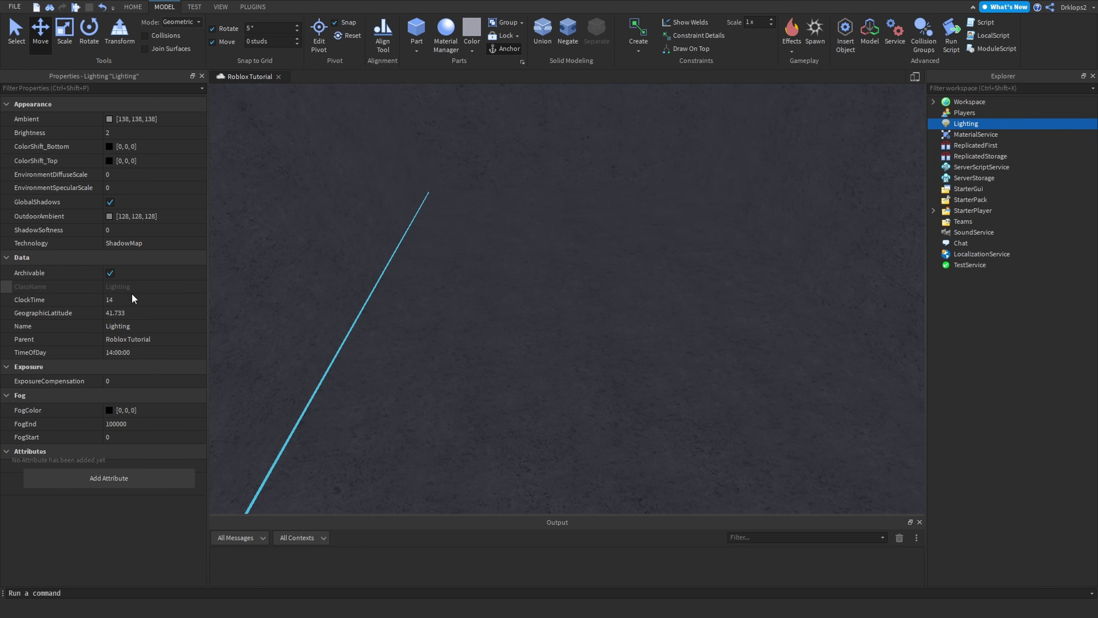
left_click(109, 410)
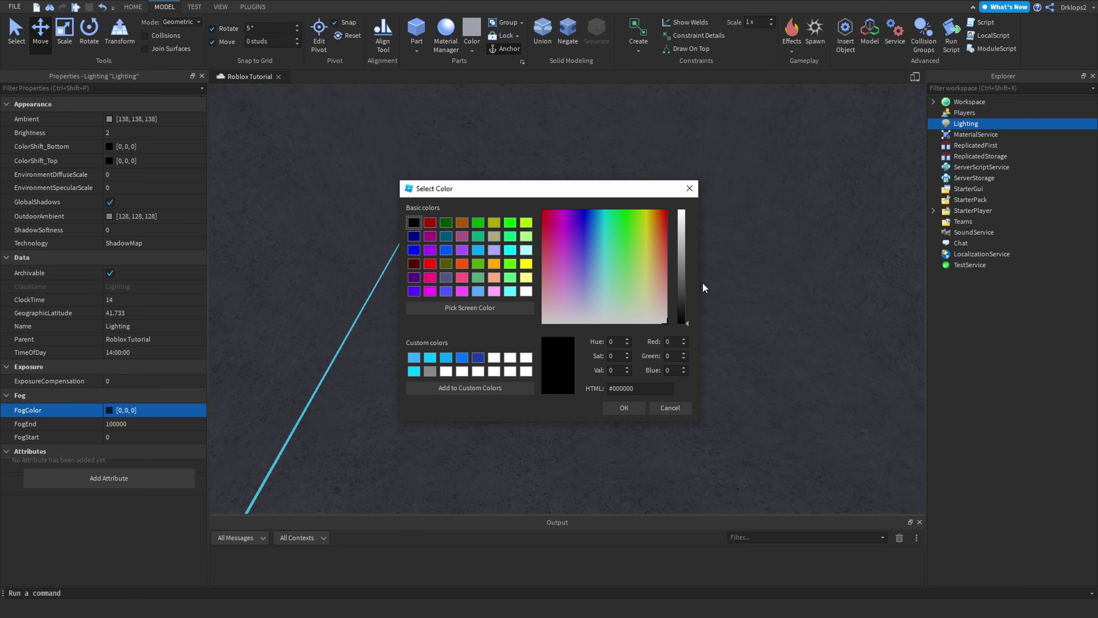
left_click_drag(682, 284, 625, 422)
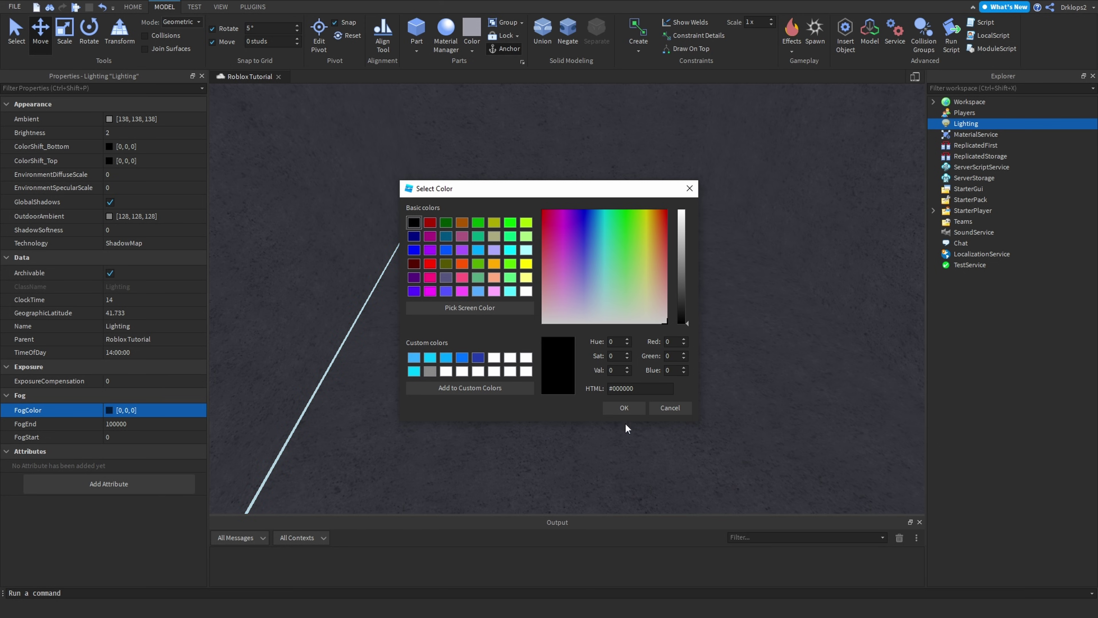
left_click(621, 407)
left_click(108, 413)
left_click_drag(686, 315, 675, 334)
left_click(621, 413)
- Try FogEnd values of 0 and 10 for the fog in Lighting
left_click(120, 437)
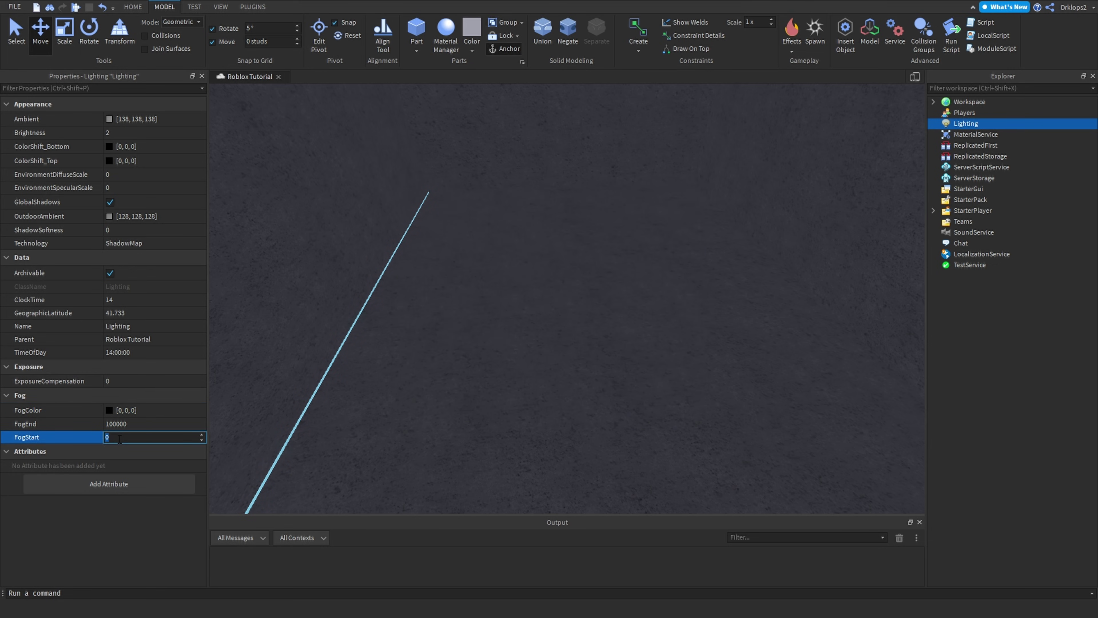
left_click(136, 424)
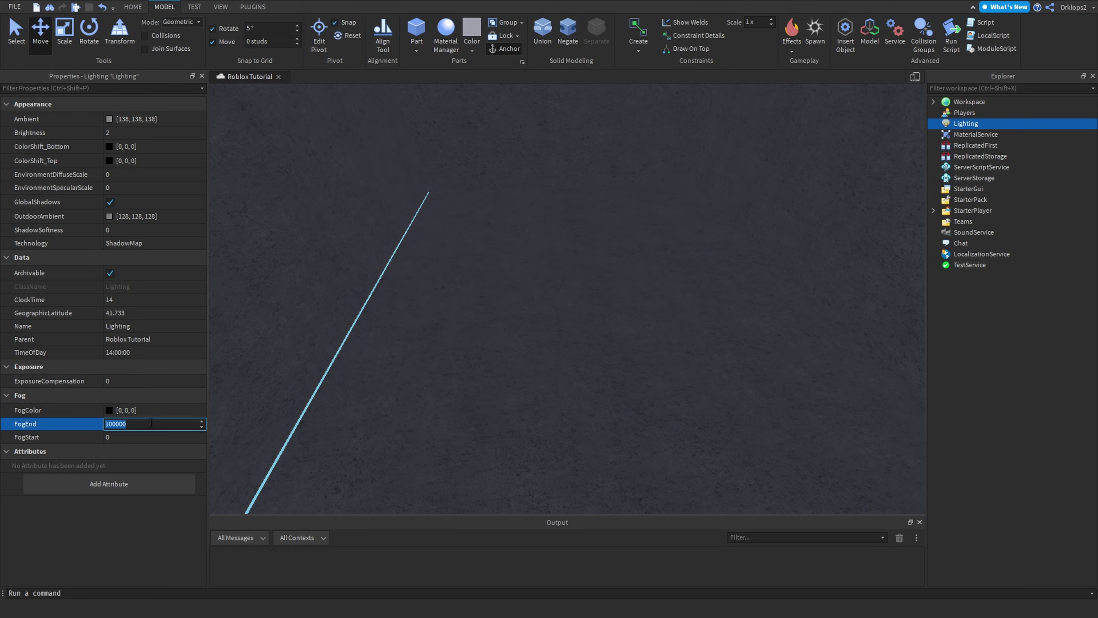
type("0")
key("Return")
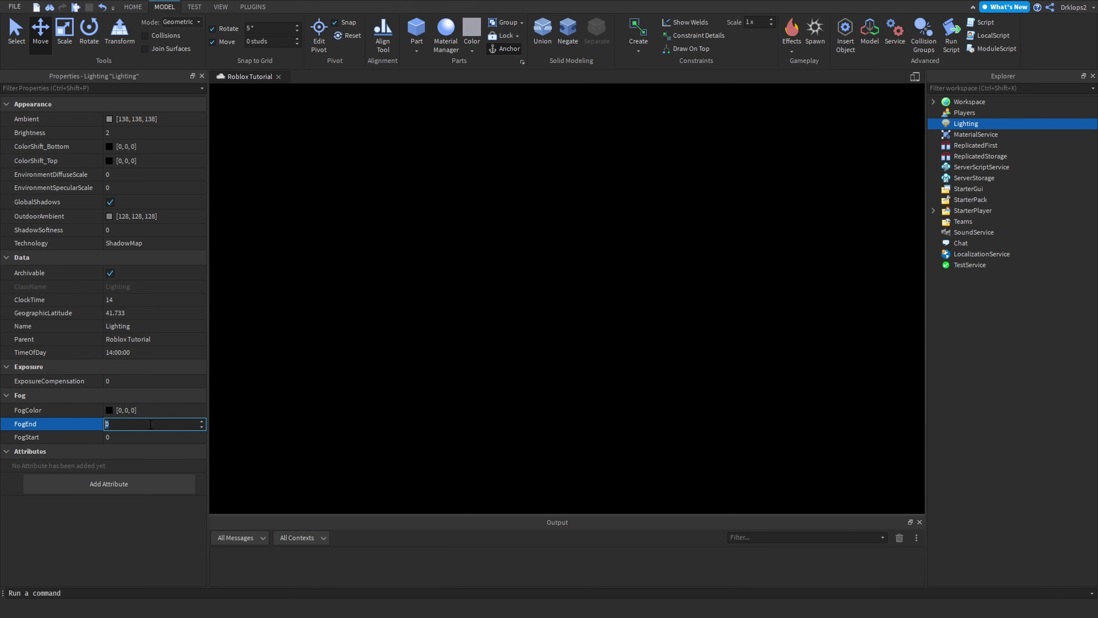
type("10")
key("Return")
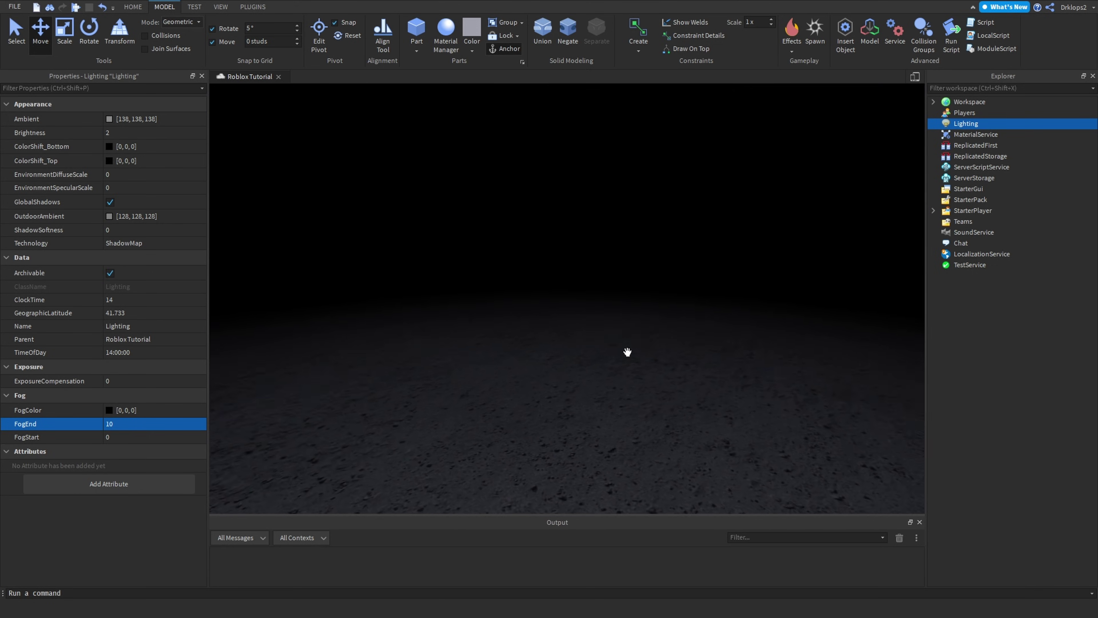
- Try a FogStart value of 10 for the fog in Lighting
left_click(97, 438)
type("10")
key("Return")
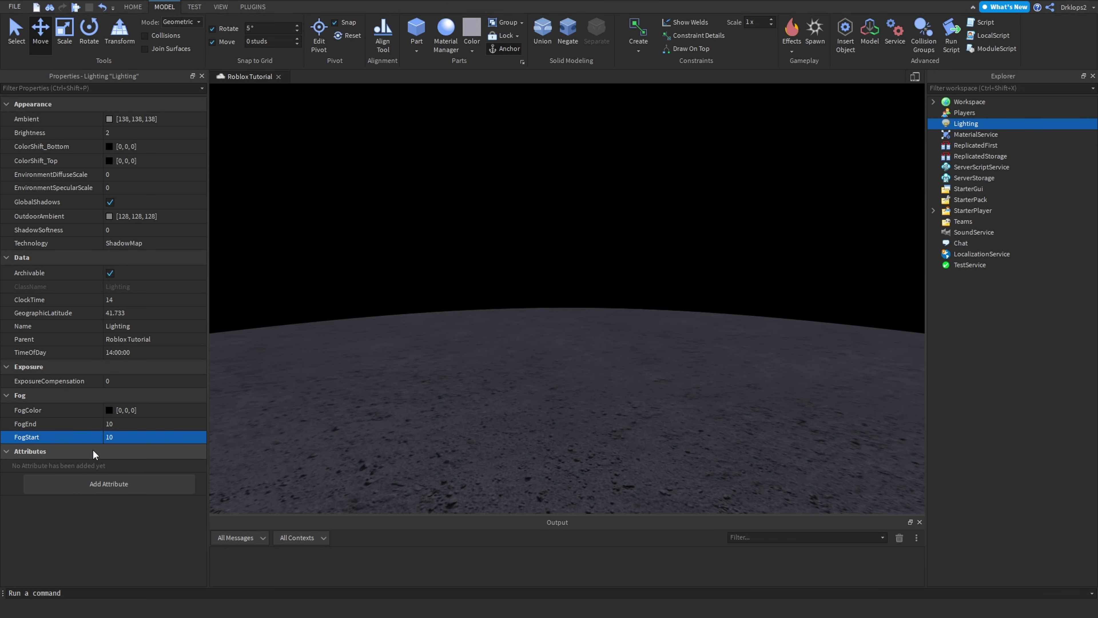
- Try a FogEnd value of 20 to soften the edge of the black fog
right_click_drag(462, 367, 494, 383)
left_click(119, 426)
left_click(122, 441)
left_click(151, 426)
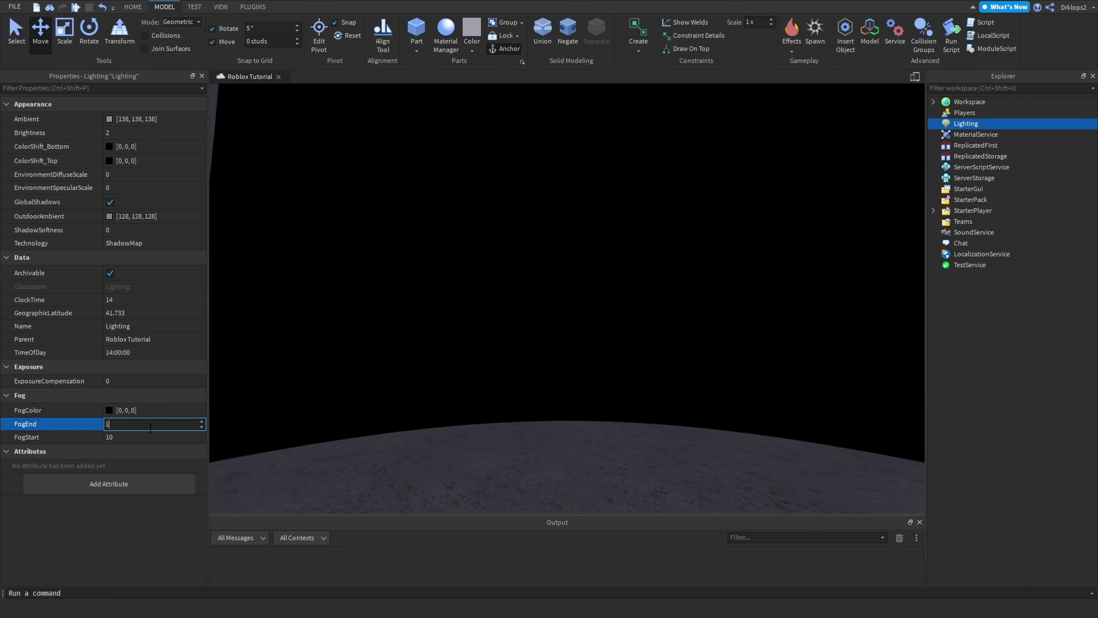
type("20")
key("Return")
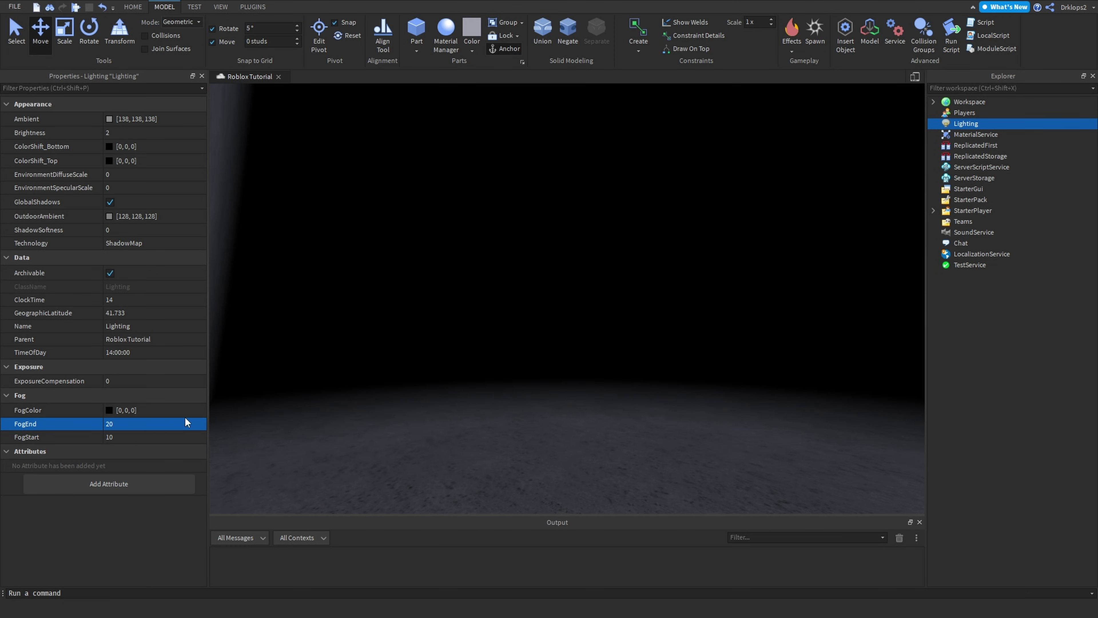
- Try a FogStart value of 15 so the black fog begins farther away
left_click(139, 436)
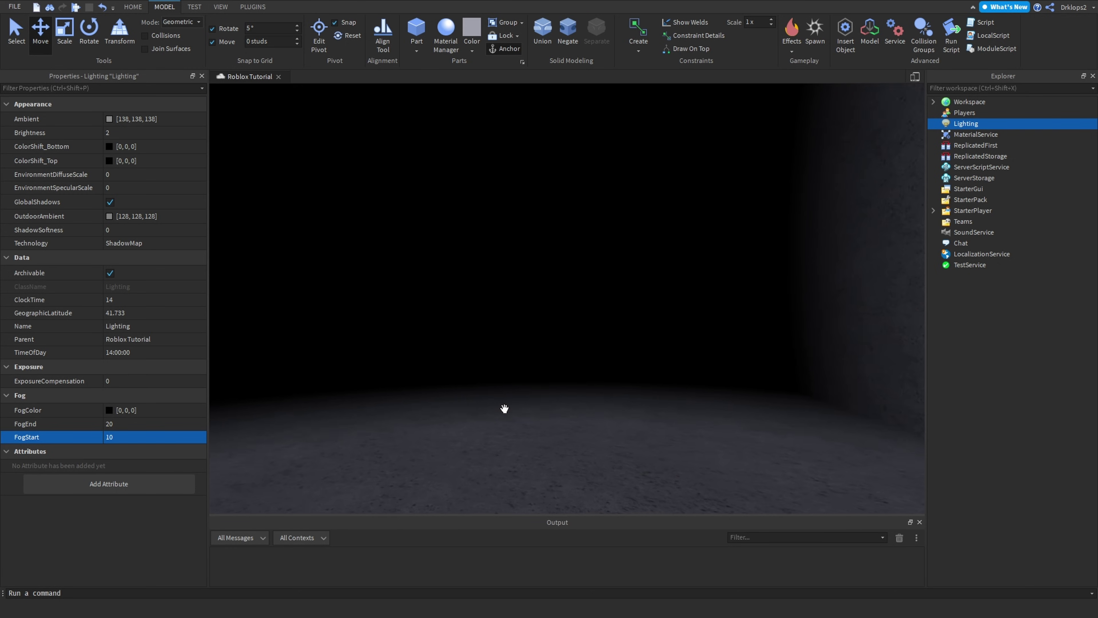
left_click(184, 438)
type("15")
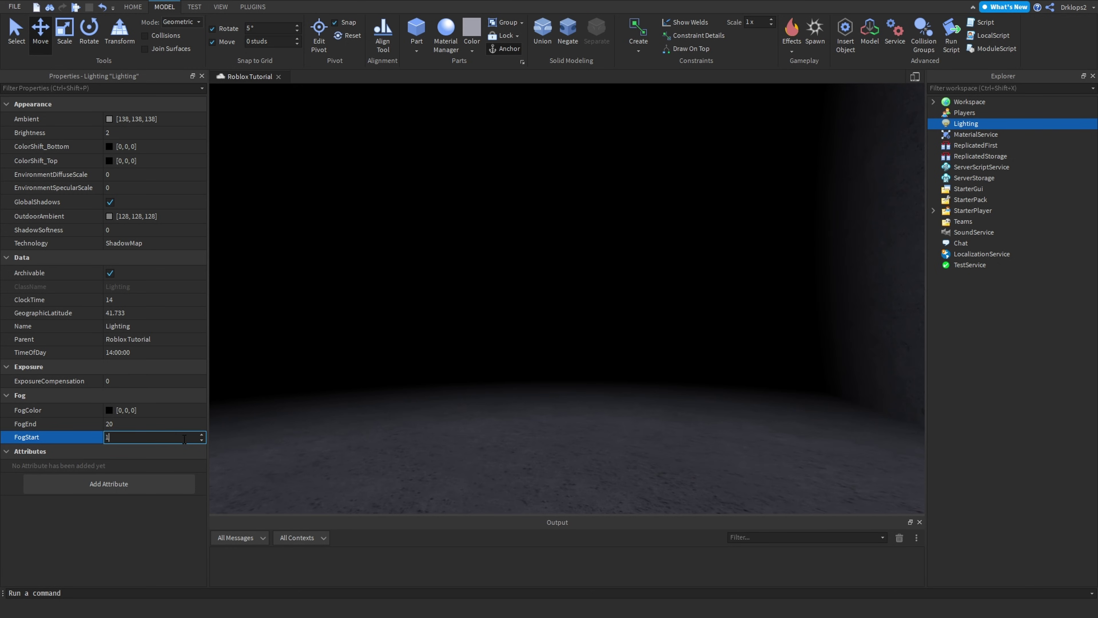
key("Return")
- Set the Lighting fog's FogEnd to 15 and its FogStart to 12
right_click_drag(446, 367, 489, 347)
left_click(130, 424)
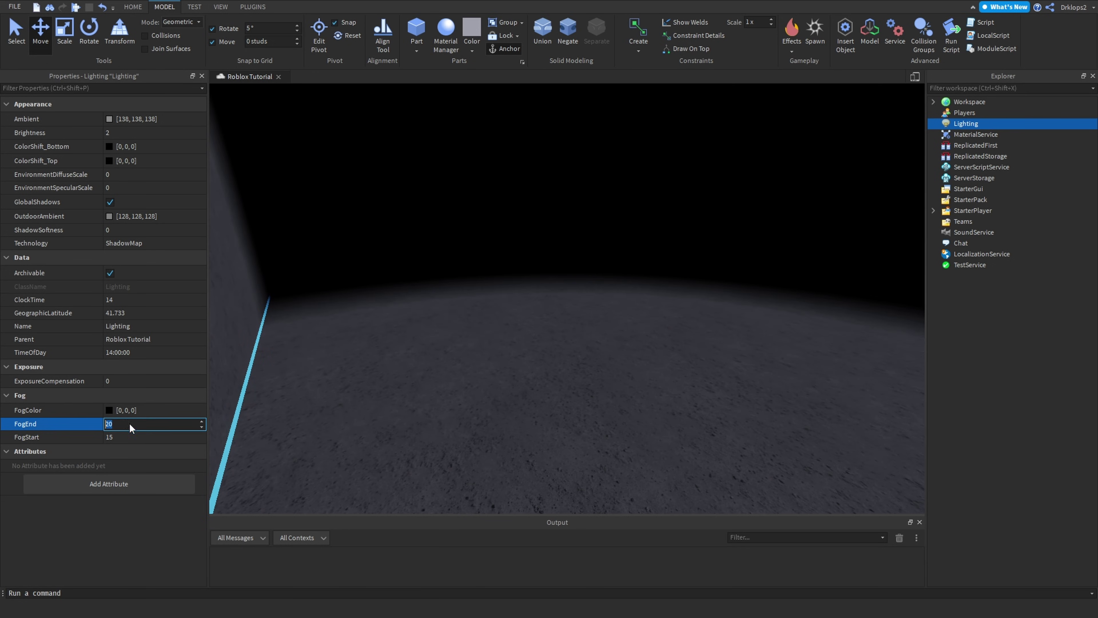
type("15")
key("Return")
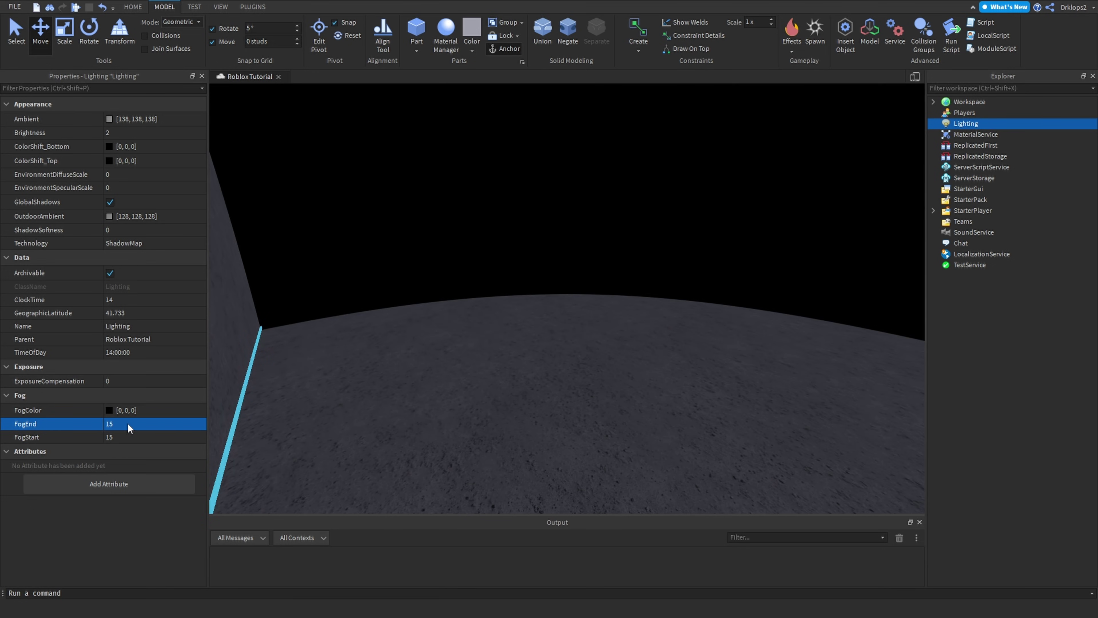
left_click(128, 437)
type("12")
key("Return")
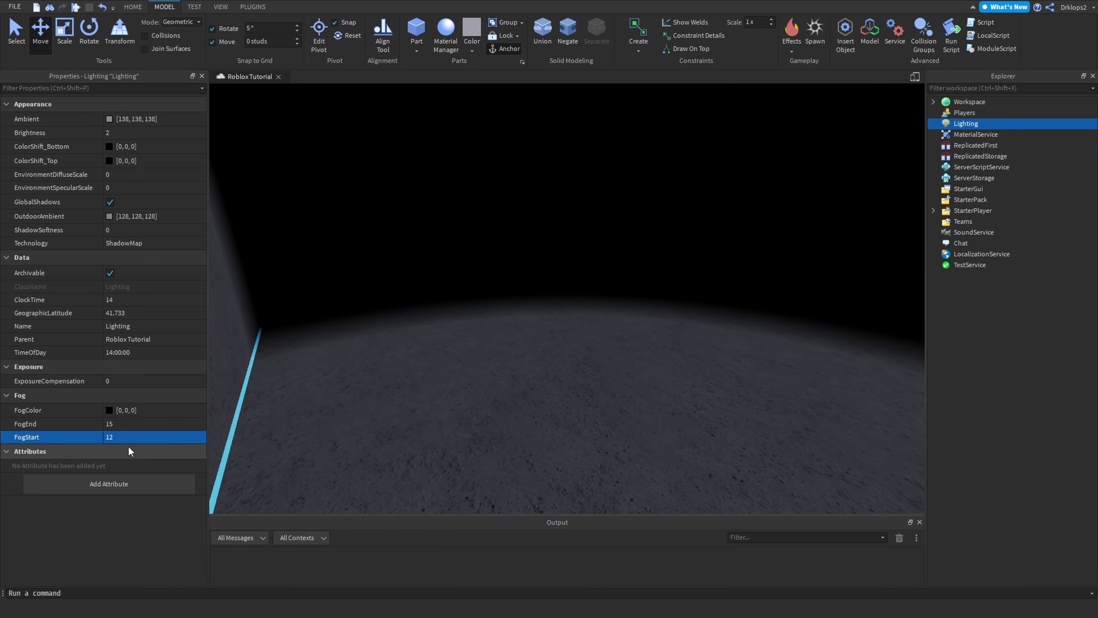
- Look around the room and playtest the game to check the black fog's visibility range
right_click_drag(645, 314, 607, 335)
right_click_drag(608, 335, 578, 347)
key("w")
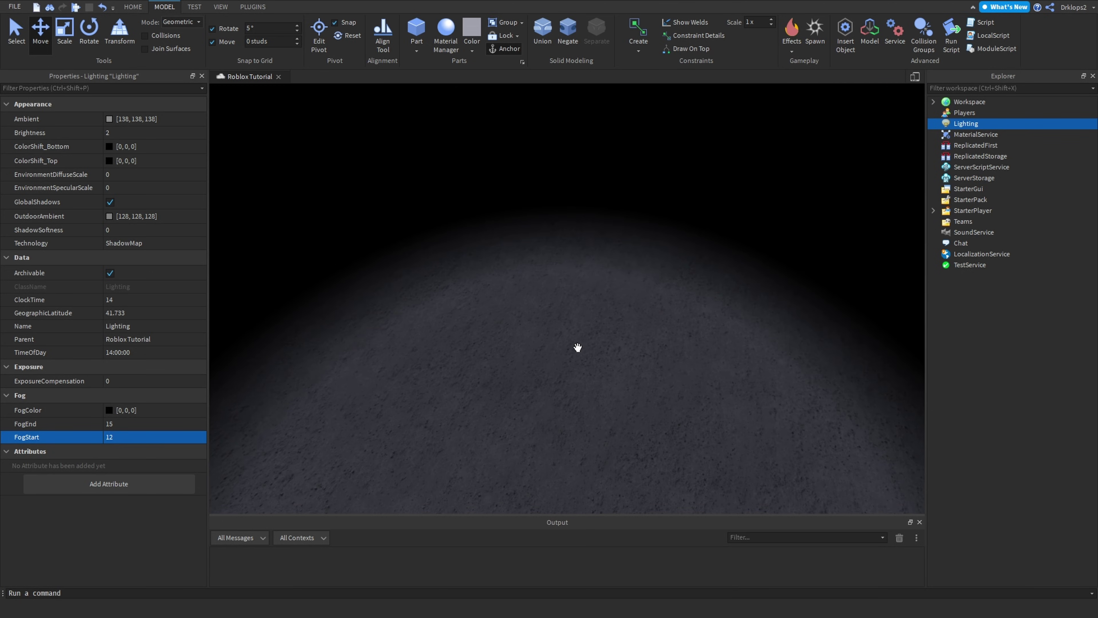
left_click(75, 6)
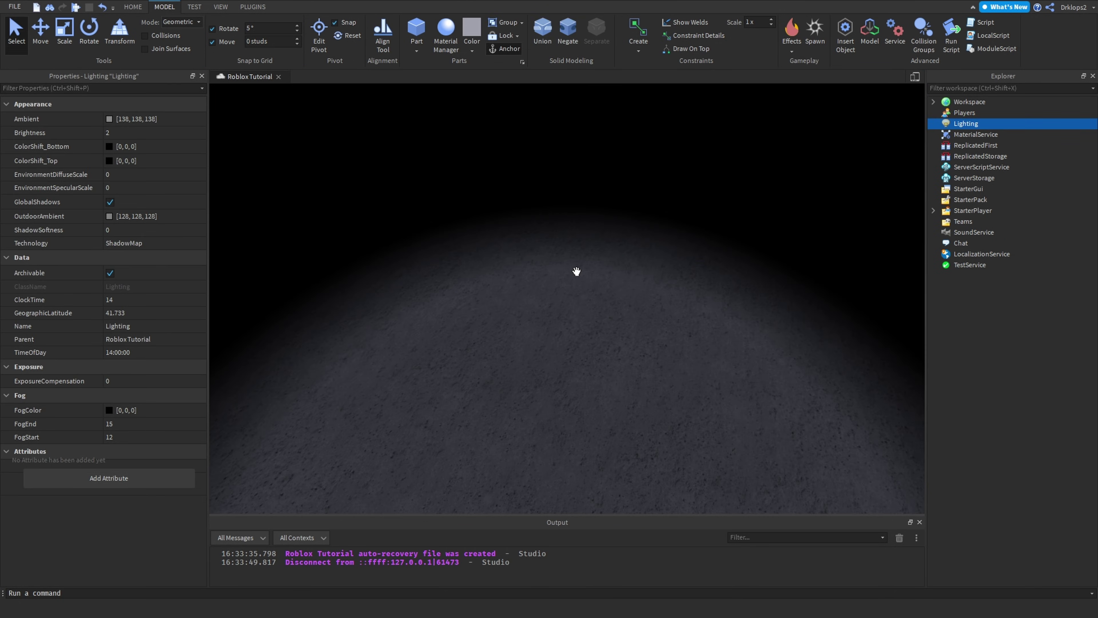
right_click_drag(577, 271, 577, 271)
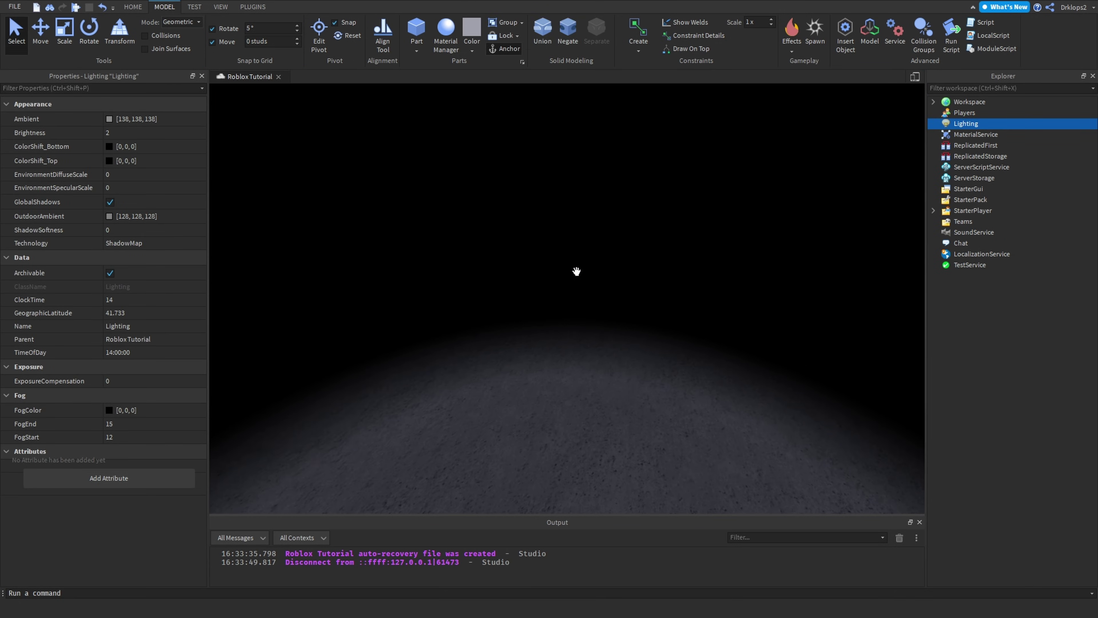